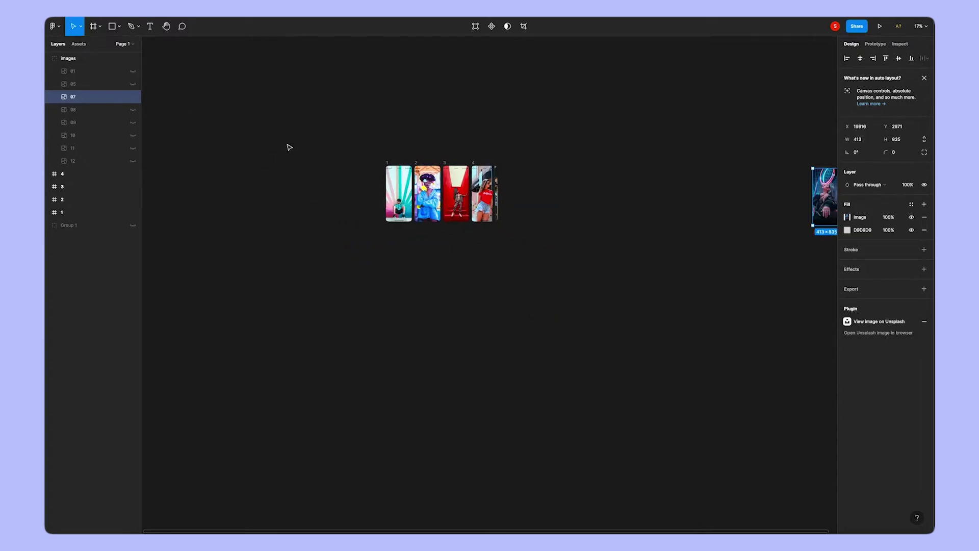
Step: Move image 07 beside frame 4 and use it as the fill of frame 5
left_click_drag(823, 199, 531, 169)
scroll(497, 162, "up", 2)
left_click(496, 128)
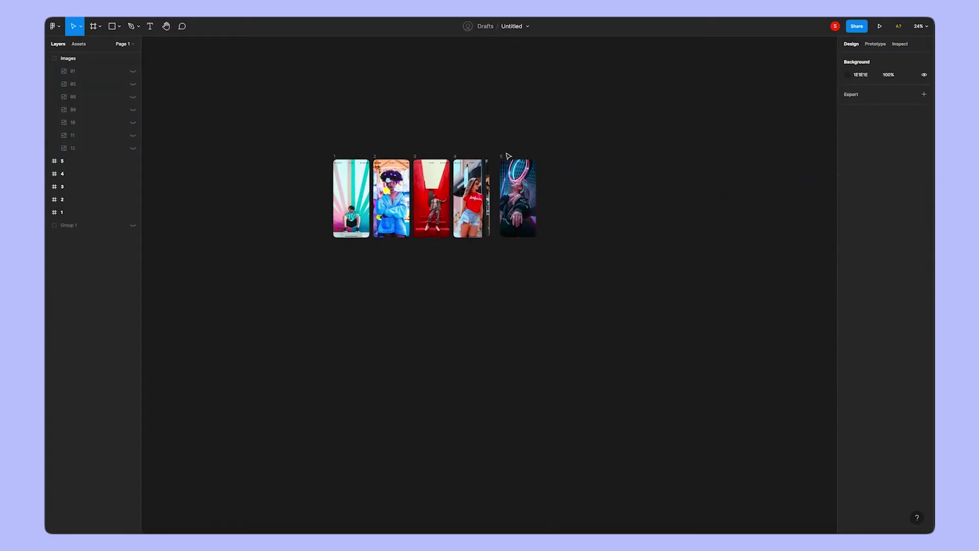
Step: Duplicate frame 5 to the right of the row of screens and select the copy
left_click_drag(502, 156, 544, 159)
left_click(530, 144)
left_click(62, 162)
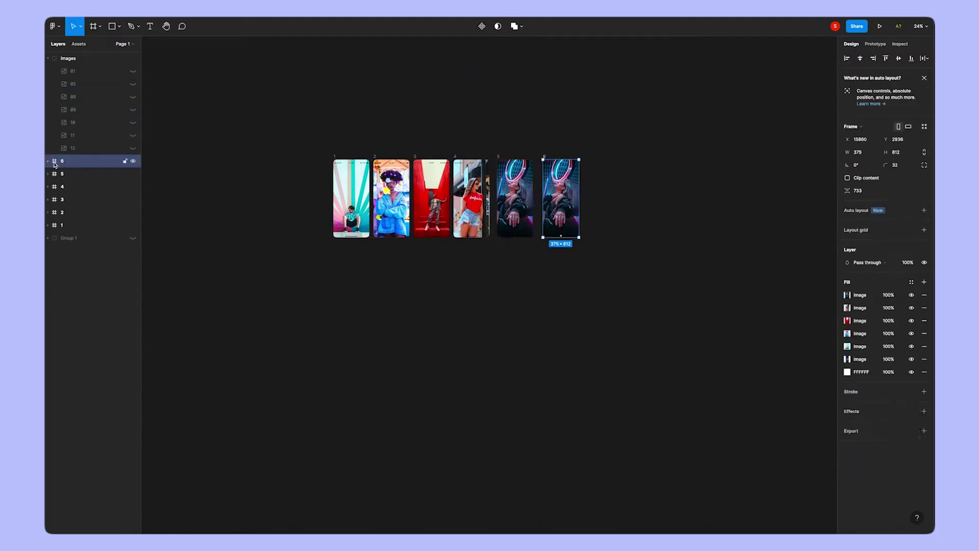
Step: Unhide image 08 and move it beside frame 6
left_click(134, 96)
scroll(440, 176, "down", 3)
left_click_drag(790, 199, 569, 198)
scroll(567, 197, "up", 5)
key("Escape")
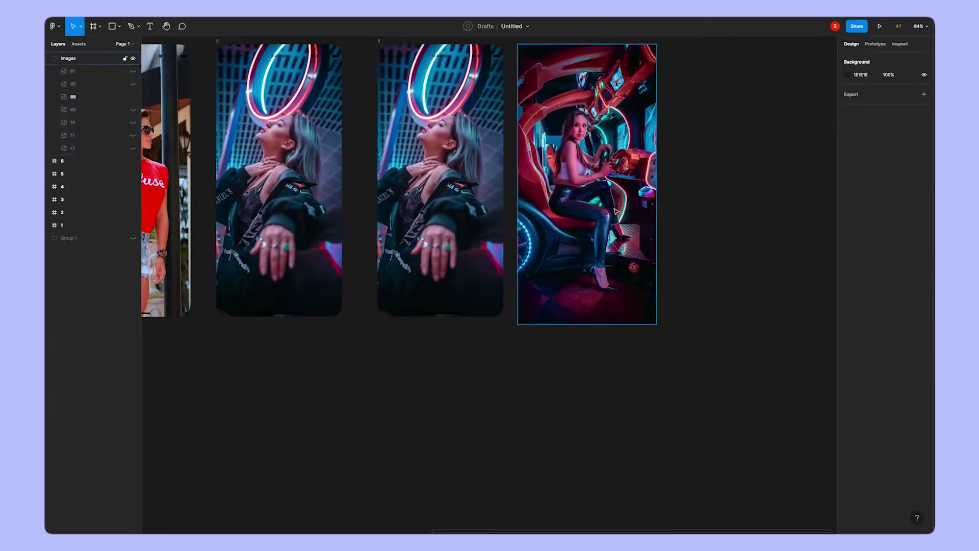
Step: Apply the image 08 fill to frame 6 and delete the separate image 08 layer
left_click(63, 161)
key("ctrl+v")
left_click(624, 217)
left_click(89, 99)
key("Delete")
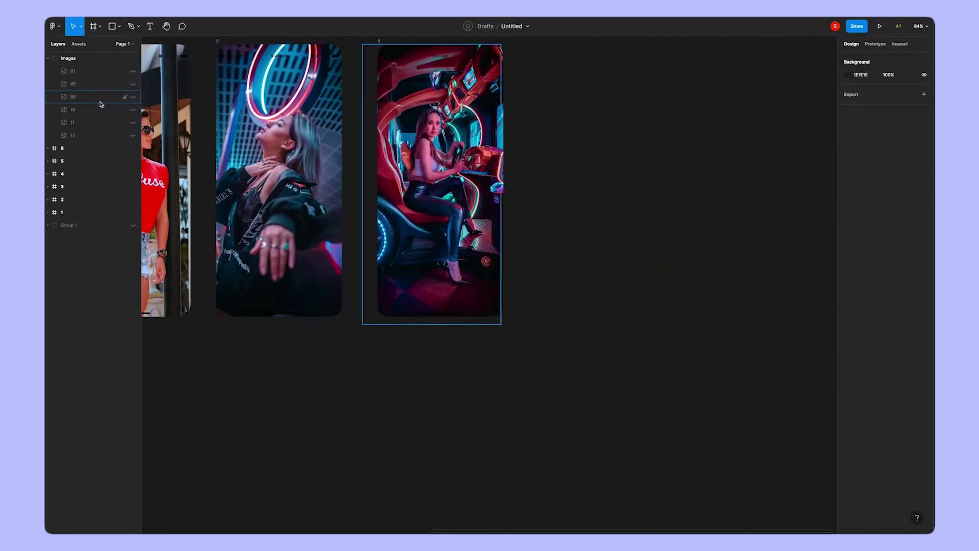
Step: Unhide image 09 and move it well clear of frame 6 on its right side
left_click(101, 98)
left_click(133, 97)
left_click(105, 99)
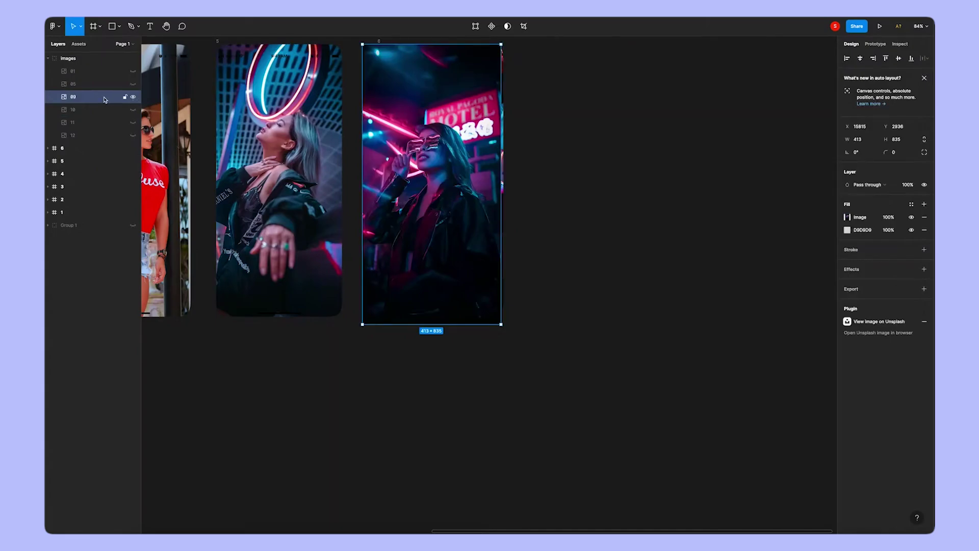
scroll(439, 145, "down", 3)
left_click_drag(444, 145, 709, 153)
Step: Duplicate frame 6 to its right and paste the image 09 fill onto the copy
left_click_drag(404, 70, 511, 73)
left_click(664, 147)
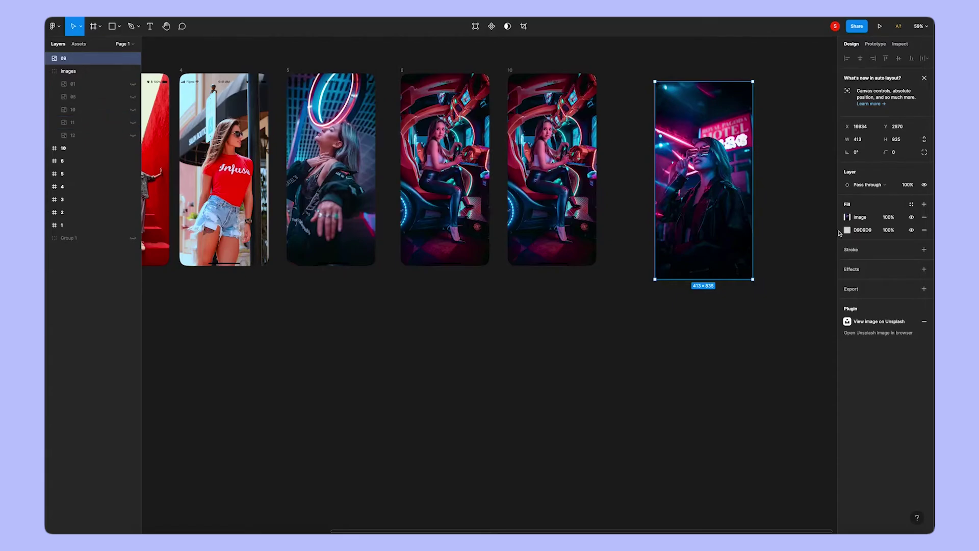
left_click(551, 167)
key("ctrl+alt+v")
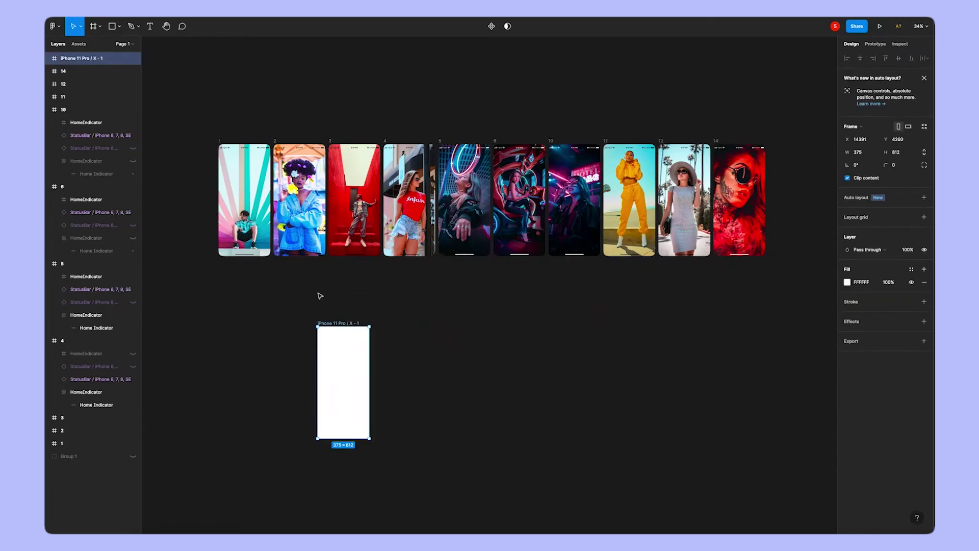
Step: Wrap the ten image screens in a horizontal auto layout frame with 24 spacing
scroll(294, 285, "down", 2)
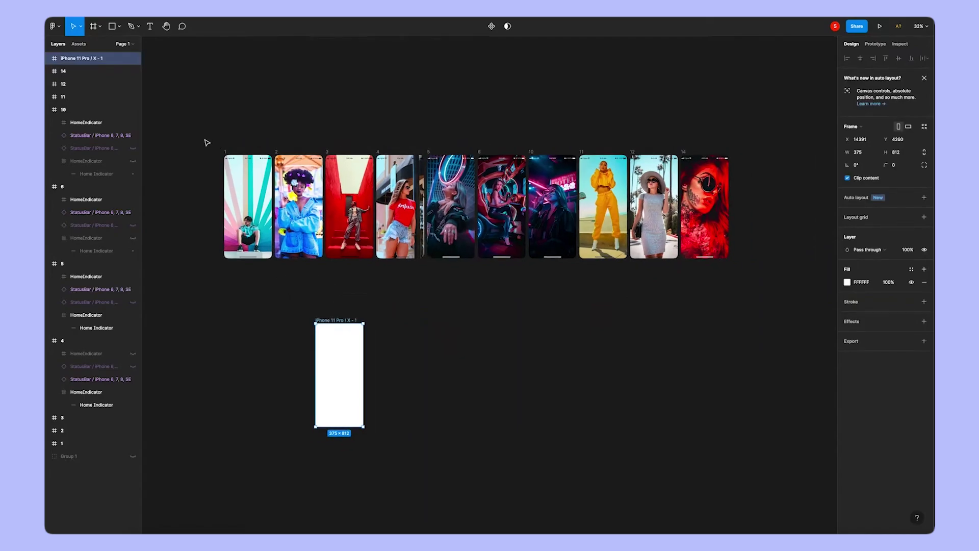
left_click_drag(204, 140, 761, 277)
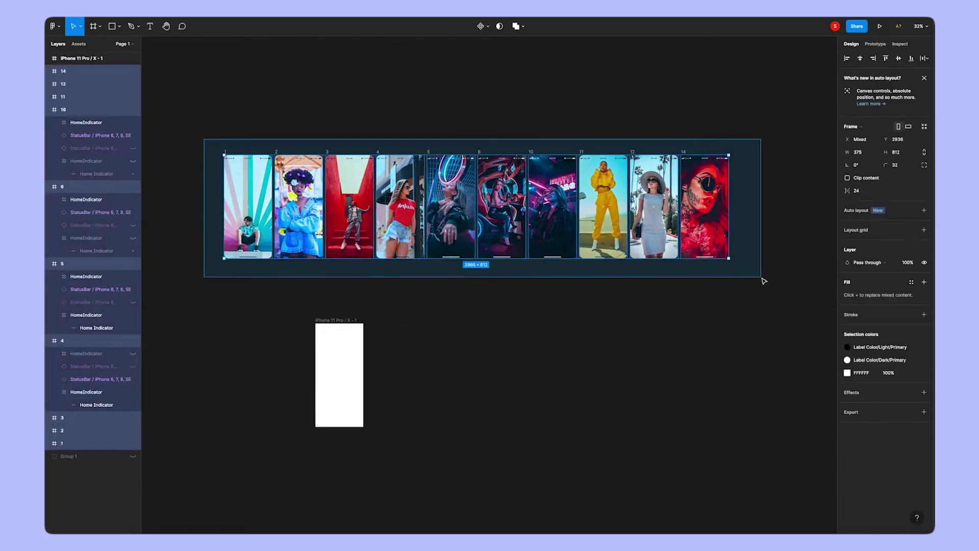
left_click(923, 211)
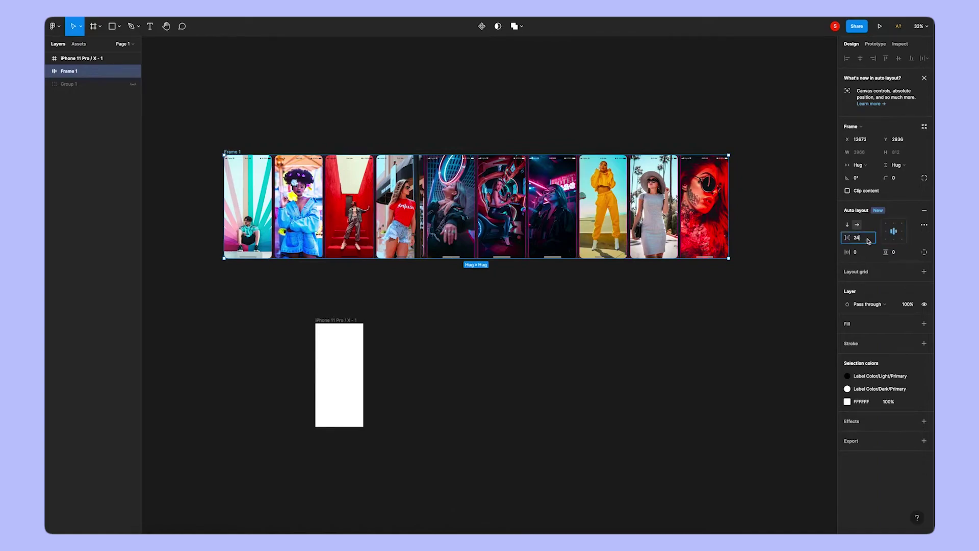
left_click(743, 288)
Step: Rename the blank iPhone 11 Pro / X frame Mockup and move it below the first screens of the row
left_click_drag(339, 323, 336, 309)
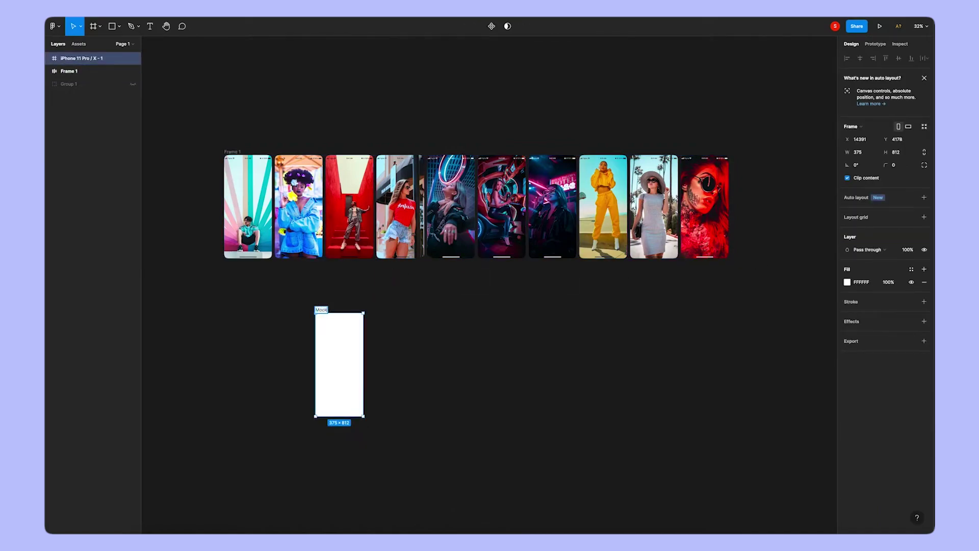
left_click(405, 320)
left_click_drag(328, 316, 266, 300)
left_click(402, 306)
Step: Place the auto layout row of screens inside the Mockup frame at X 0, Y 0
left_click_drag(241, 152, 354, 221)
scroll(271, 318, "up", 3, "ctrl")
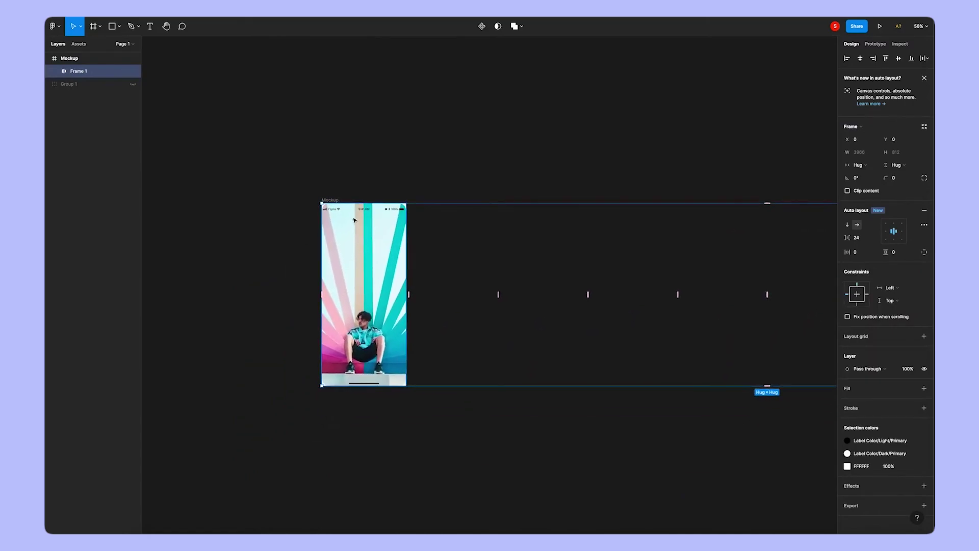
scroll(352, 218, "up", 4, "ctrl")
left_click_drag(367, 271, 364, 204)
Step: Check the first screen's corner radius and set the Mockup frame's corner radius to 33
left_click(308, 115)
left_click(302, 126)
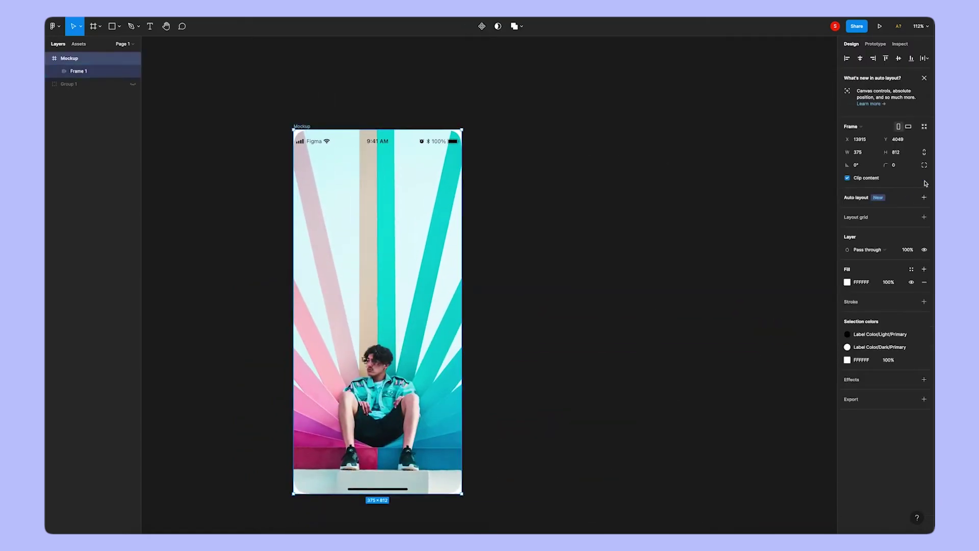
left_click(441, 175, "super")
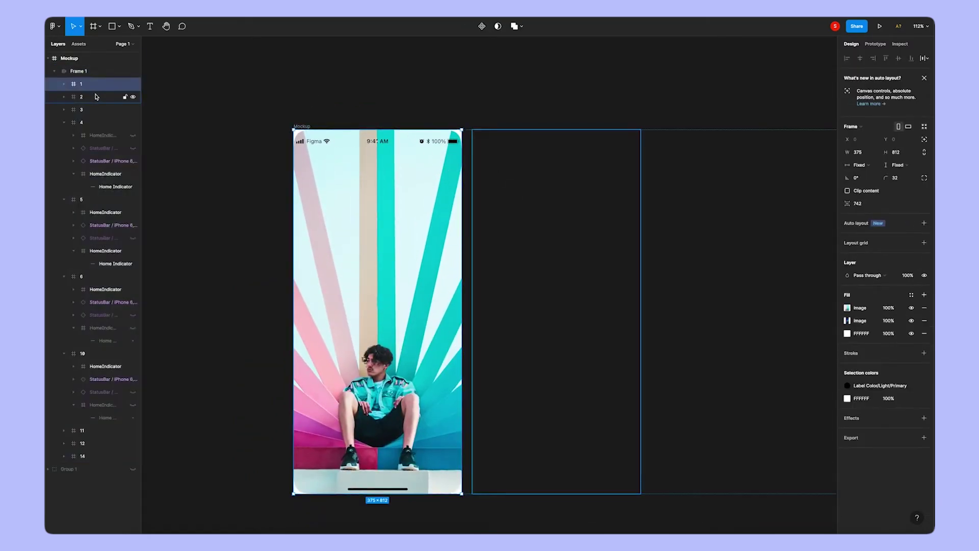
left_click(428, 118)
left_click(302, 126)
type("32")
key("Return")
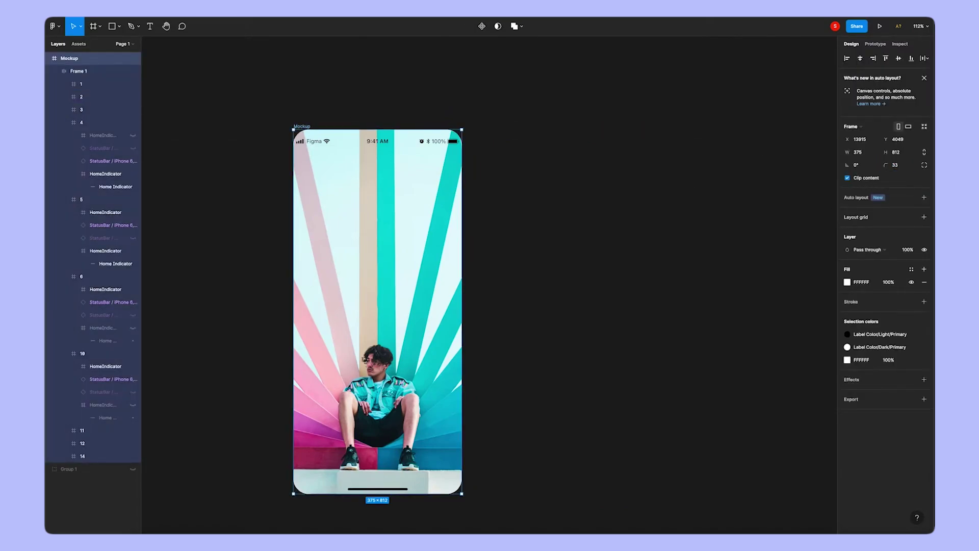
Step: Duplicate the Mockup frame to the right of the original
left_click(563, 121)
scroll(465, 123, "up", 1)
scroll(391, 124, "down", 2)
left_click(367, 155, "super")
left_click(303, 113)
left_click(307, 125)
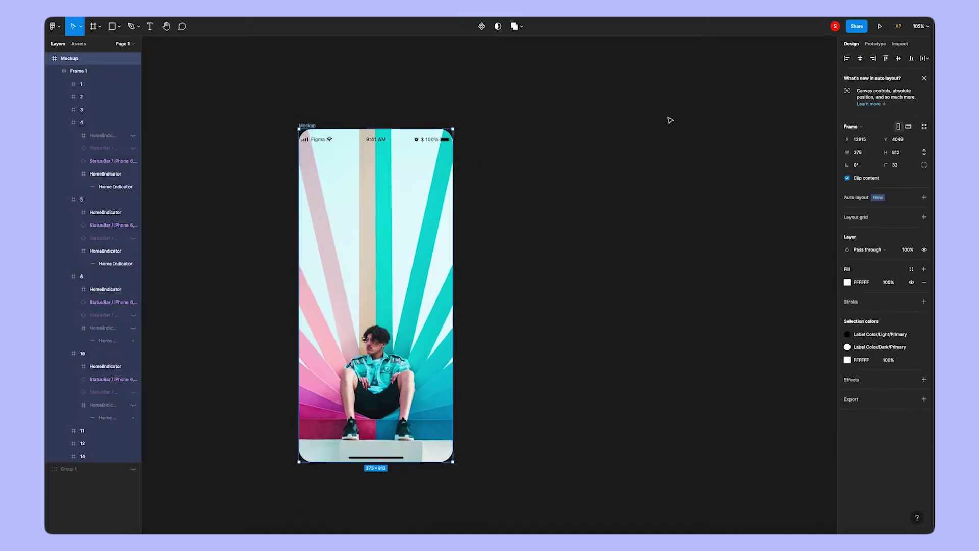
left_click(481, 111)
left_click(331, 125)
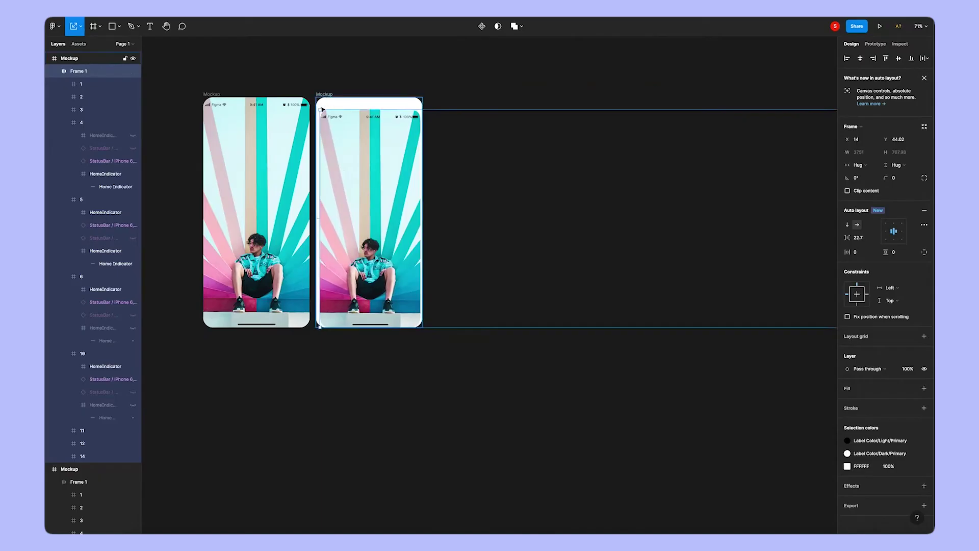
Step: Scale the screen row in the copied Mockup down to about 662 high and position it at X 20, Y 75
left_click_drag(322, 169, 375, 171)
left_click_drag(321, 109, 350, 168)
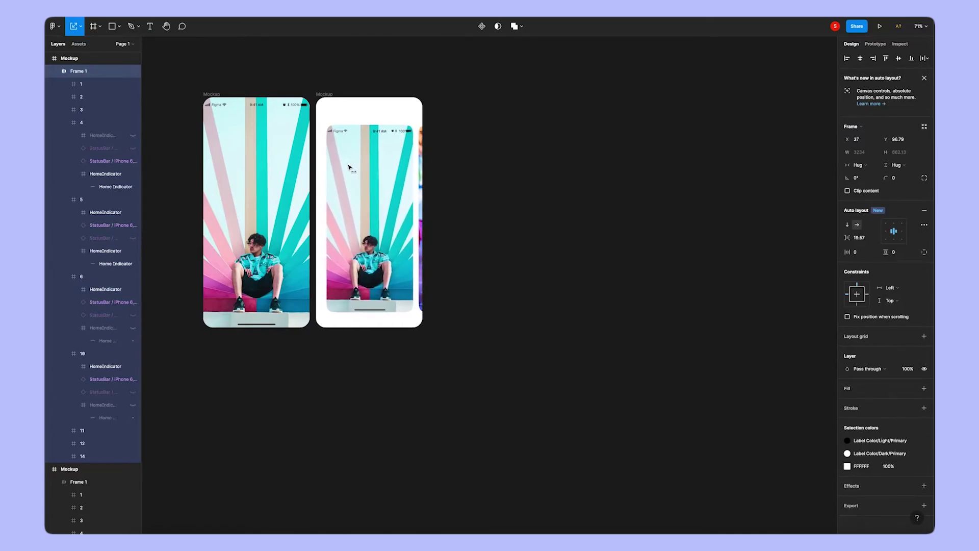
left_click_drag(350, 167, 346, 167)
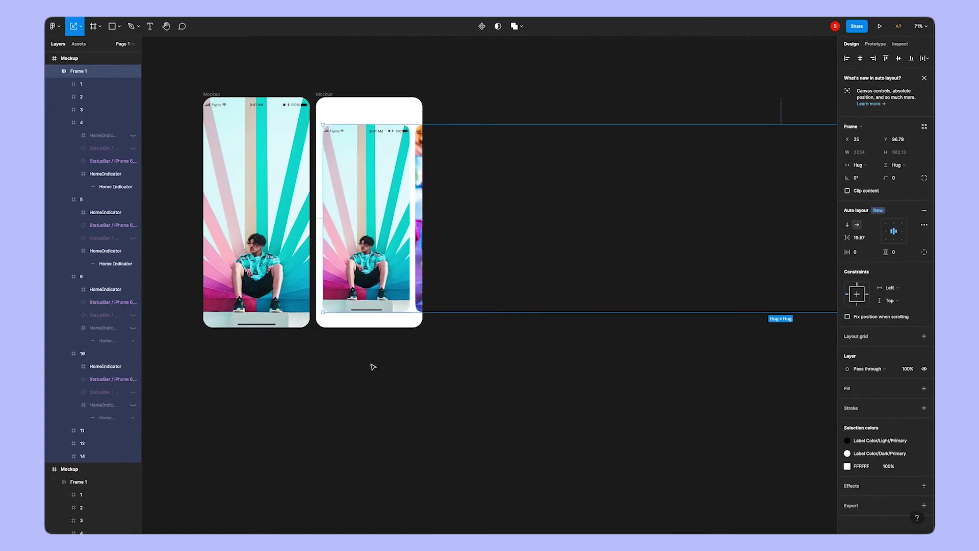
left_click_drag(376, 242, 369, 226)
key("alt")
key("Left")
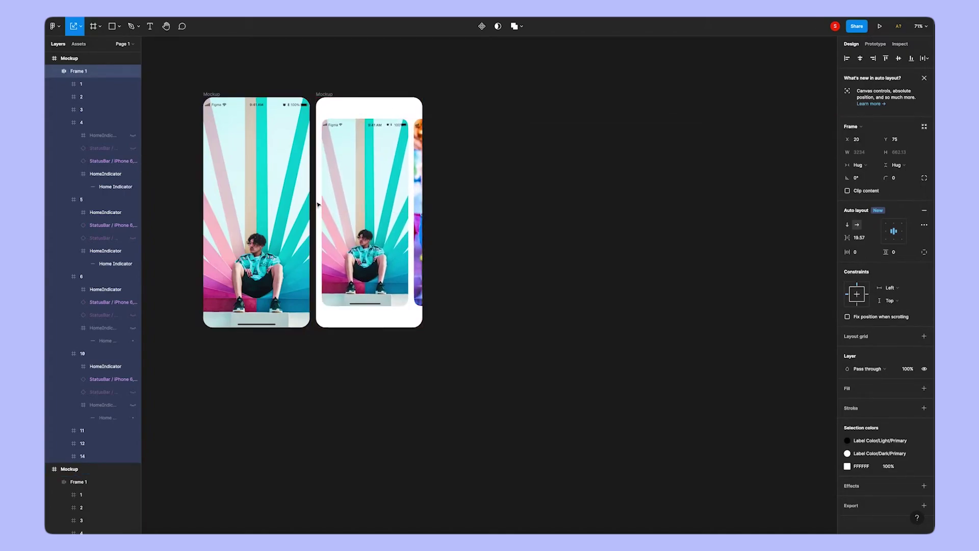
left_click(422, 357)
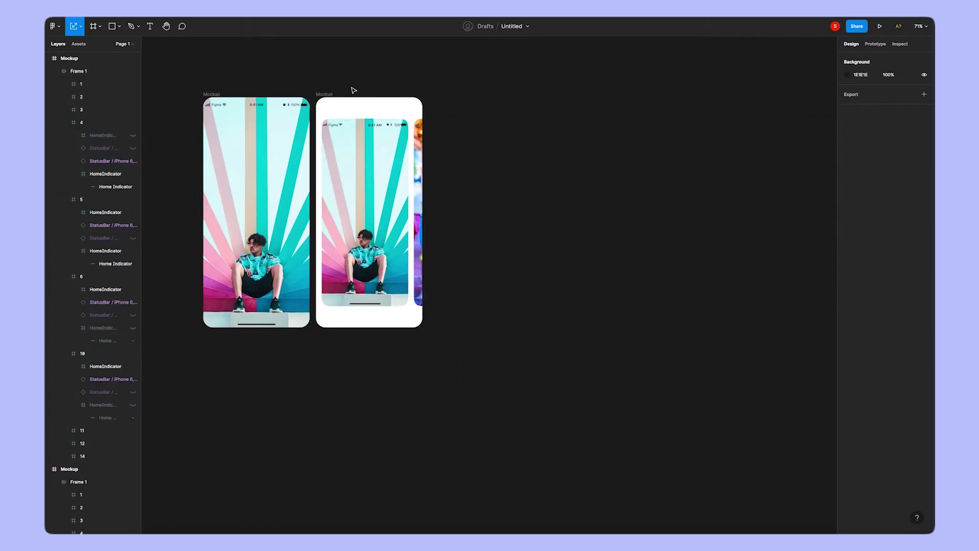
Step: Duplicate the second Mockup to its right and shift the copy's screen row left to show the second screen
scroll(346, 90, "down", 1)
scroll(352, 92, "right", 1)
left_click(321, 96)
left_click_drag(323, 97, 429, 104, "alt")
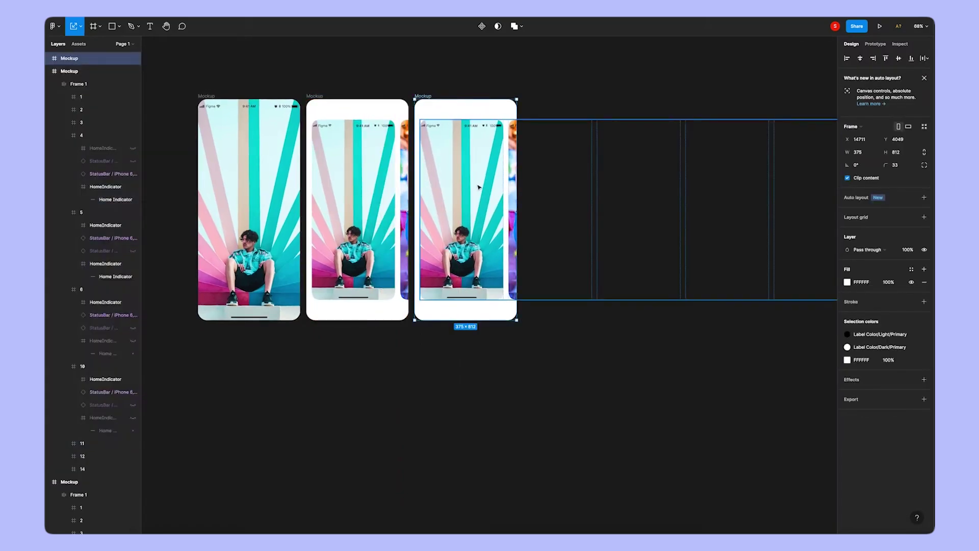
double_click(497, 187)
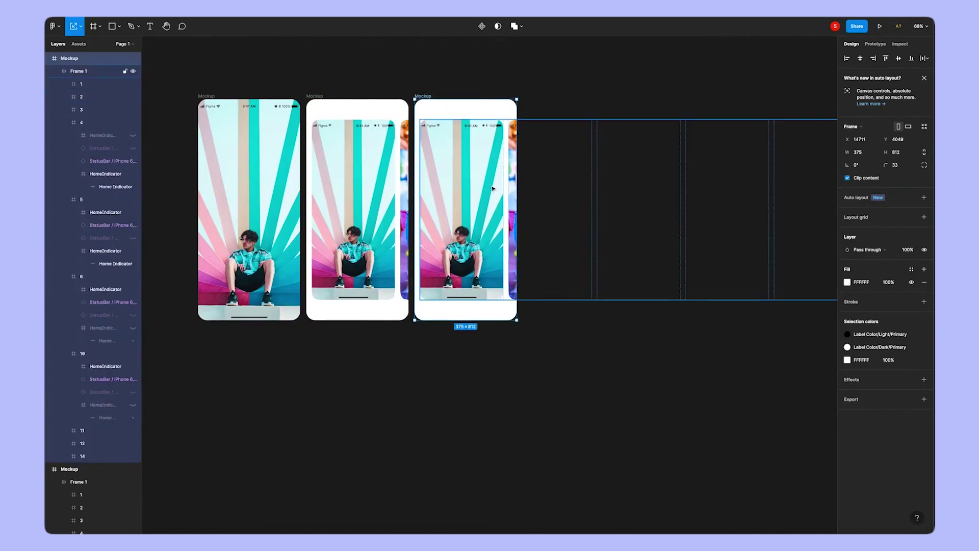
left_click_drag(500, 188, 470, 187)
Step: Duplicate the third Mockup and shift the copy's screen row to X -620, Y 75 to show the third screen
left_click(441, 93)
key("ctrl+d")
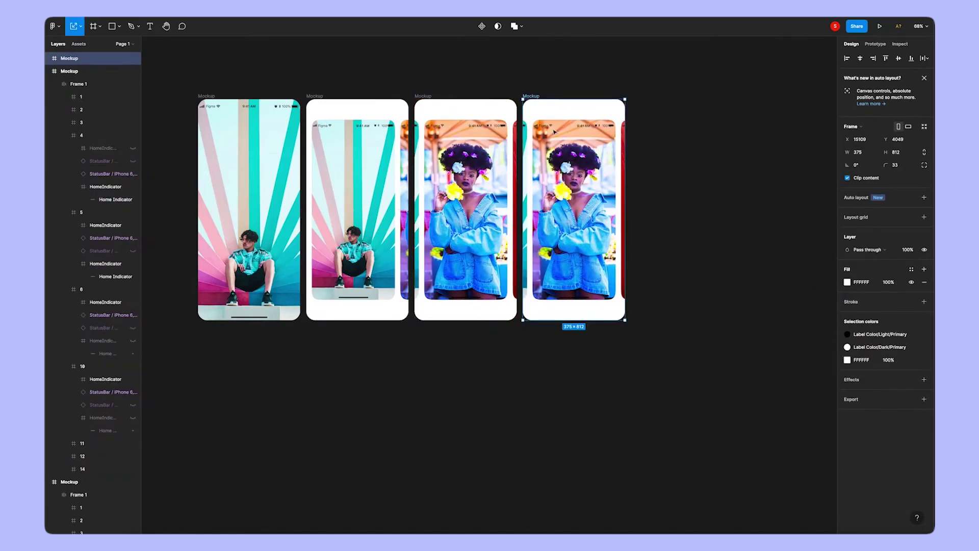
scroll(590, 173, "right", 3)
left_click_drag(530, 178, 479, 173)
key("ctrl+z")
left_click(519, 178)
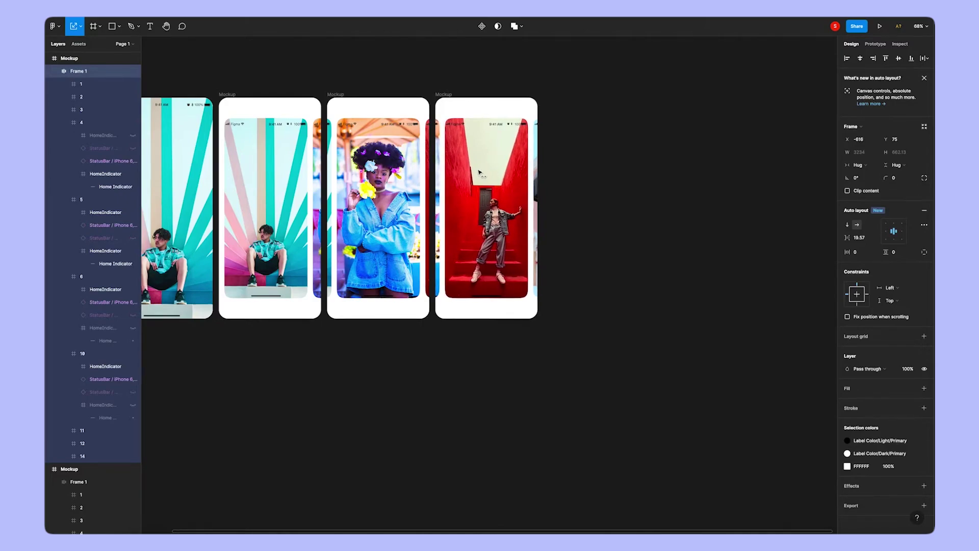
left_click_drag(479, 173, 479, 175)
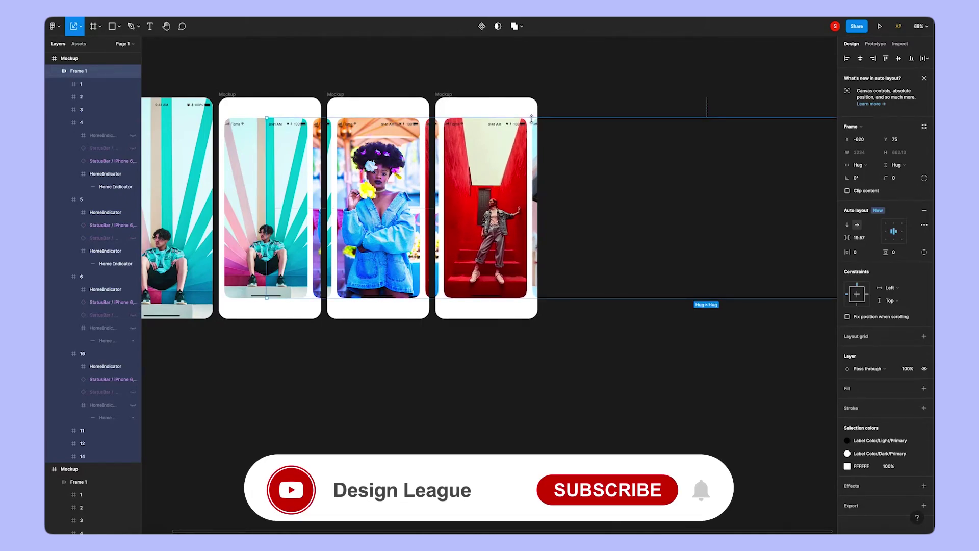
Step: Scale the fourth Mockup's screen row up to about 812 high and position it at X -799, Y 0
key("alt")
left_click_drag(266, 118, 233, 98)
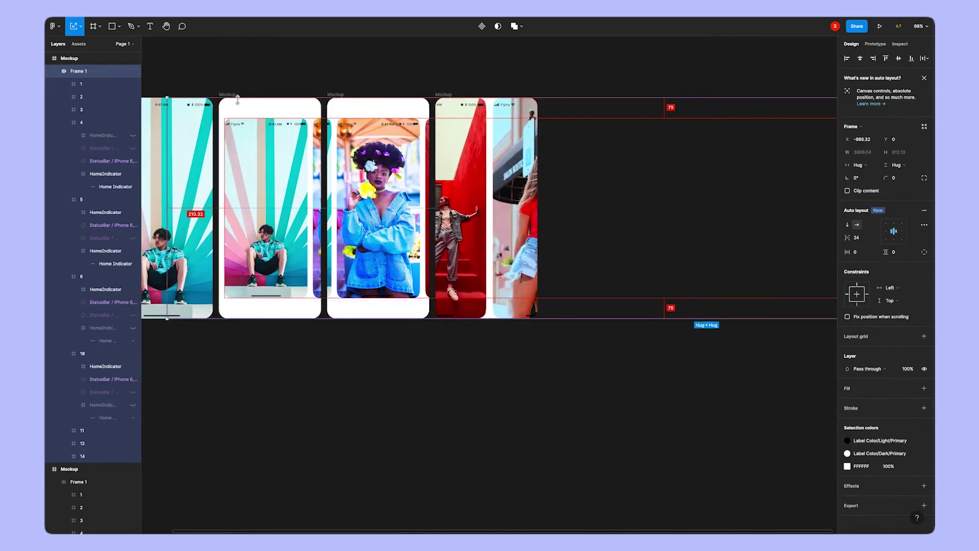
left_click_drag(447, 173, 494, 175)
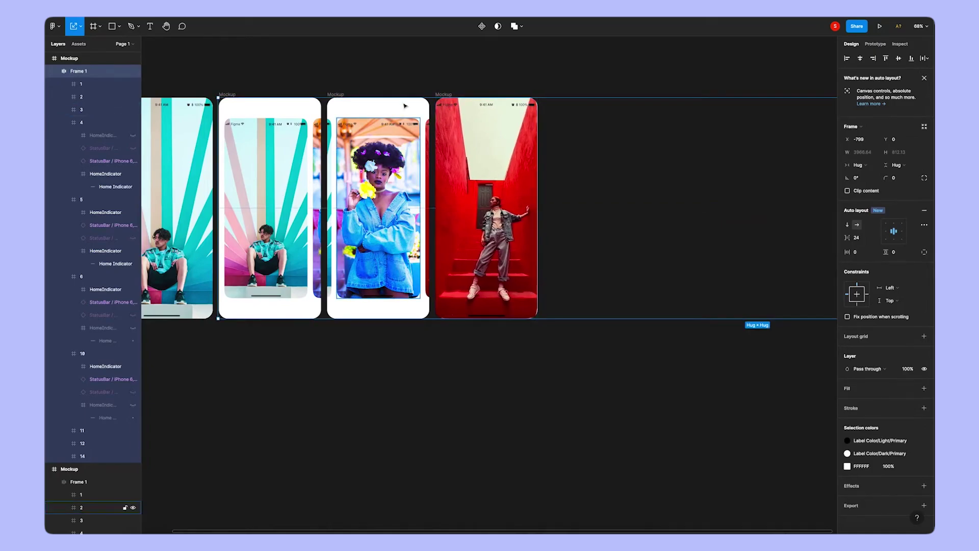
Step: Enlarge the fourth Mockup's row slightly to 813.13 high at X -799, Y -1, and inspect the red screen's corner radius
scroll(447, 120, "up", 10)
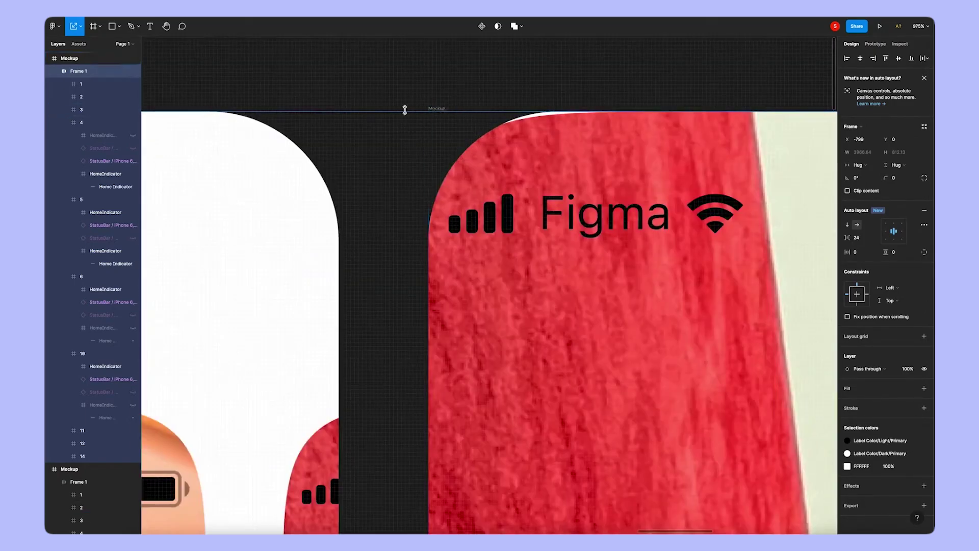
left_click_drag(404, 110, 402, 107)
scroll(388, 118, "down", 15)
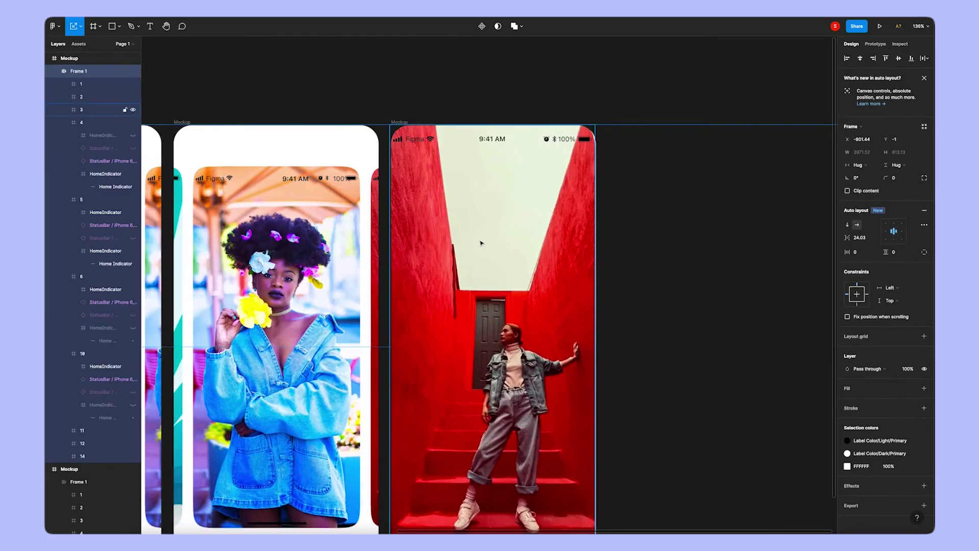
left_click_drag(506, 294, 507, 294)
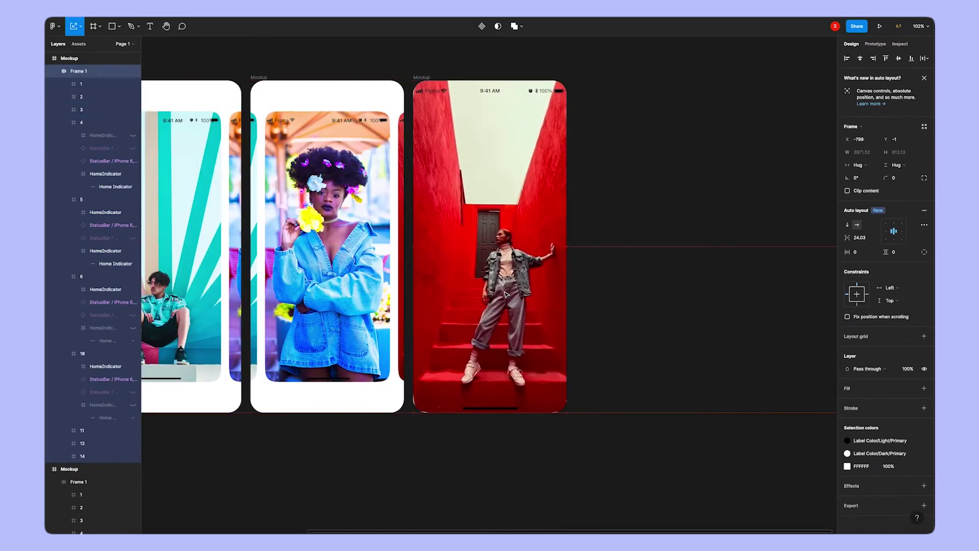
left_click(507, 294)
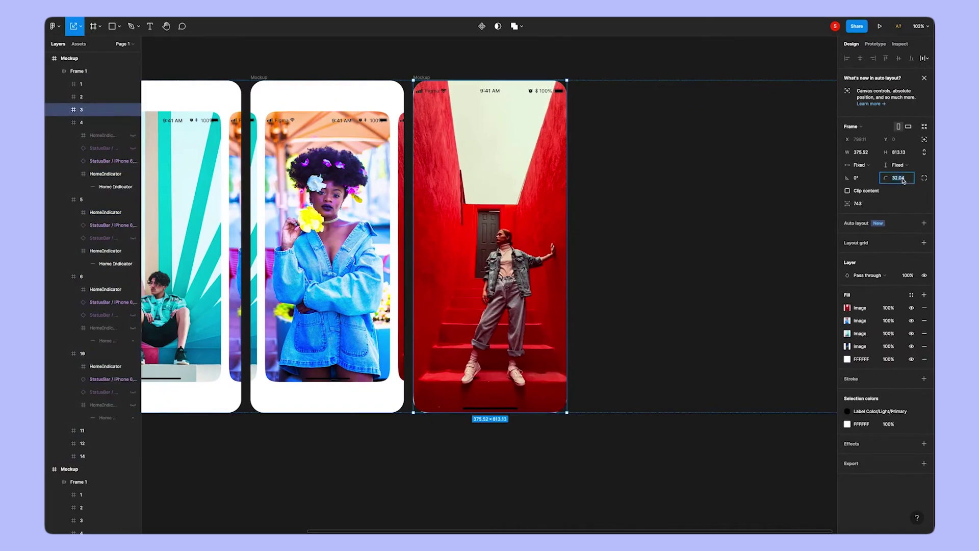
left_click(584, 450)
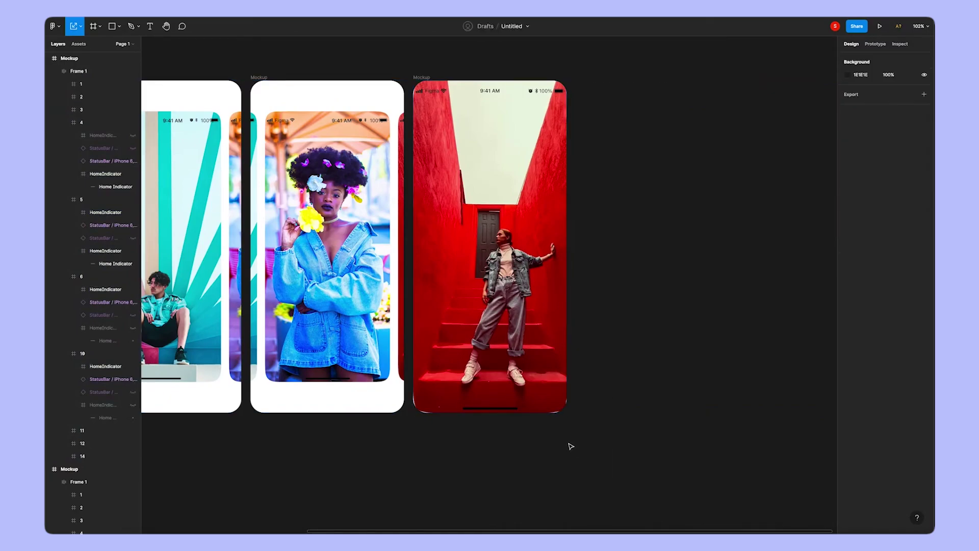
Step: Duplicate the fourth Mockup, showing the full-size red screen, to its right at X 15520
scroll(438, 410, "down", 5)
scroll(437, 356, "right", 2)
left_click_drag(405, 216, 481, 217, "alt")
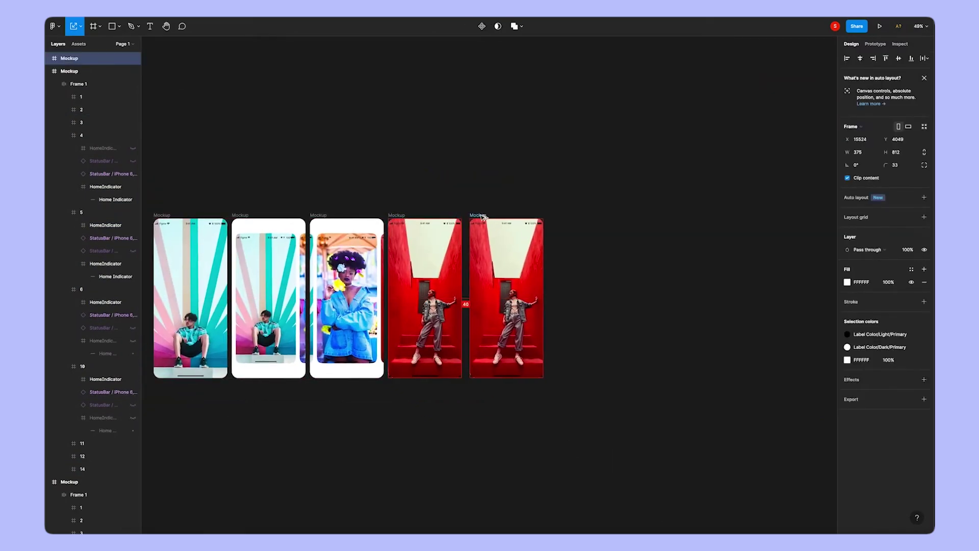
scroll(504, 229, "up", 5)
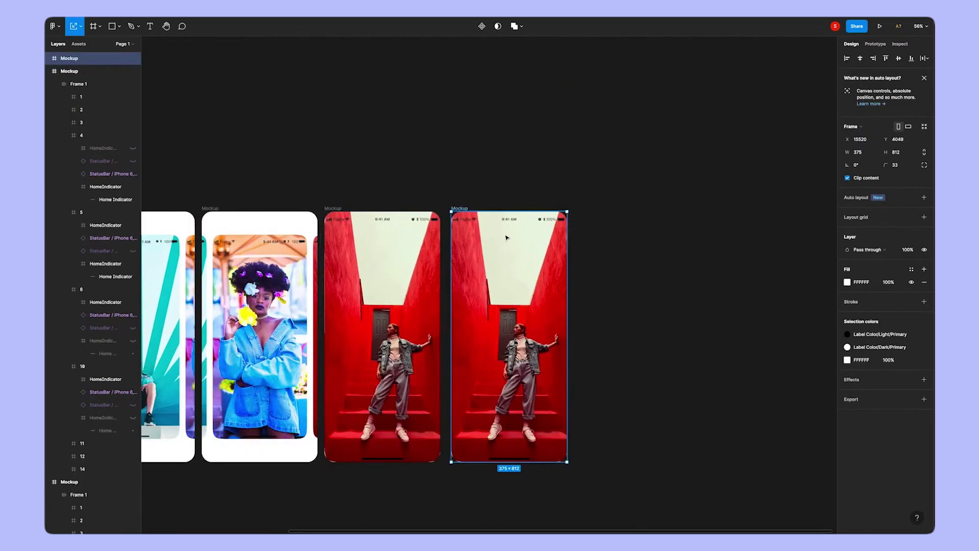
Step: Scale the fifth Mockup's screen row down to about 666 high
left_click(543, 205)
scroll(441, 197, "down", 8)
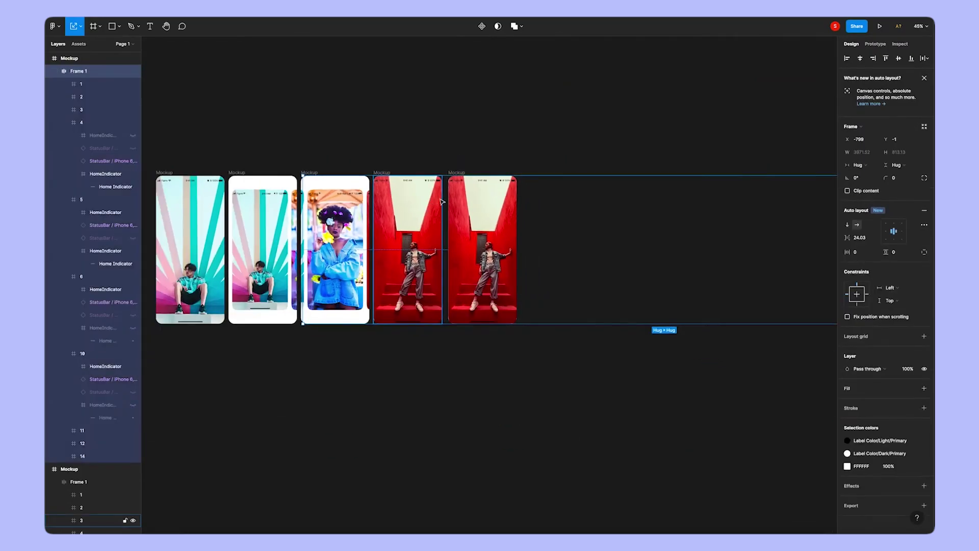
scroll(443, 180, "up", 2)
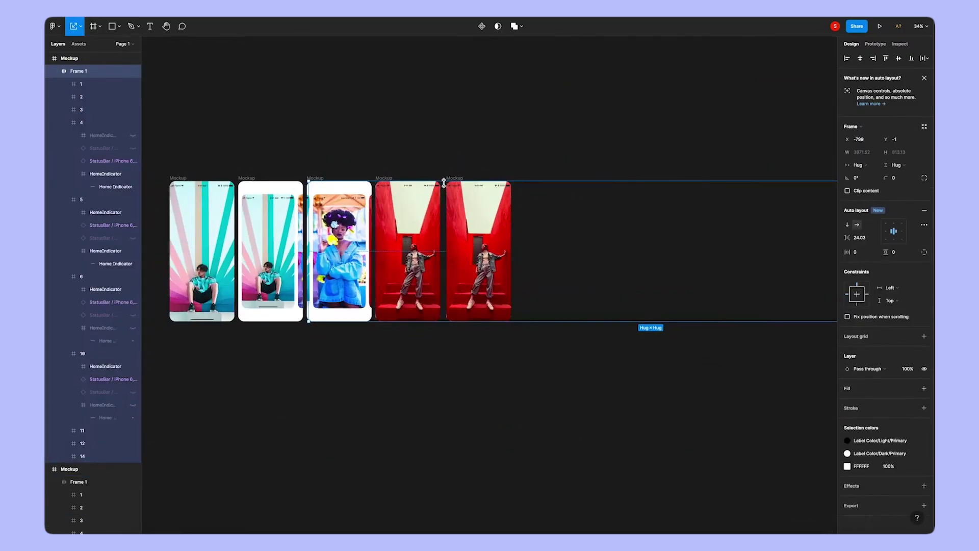
left_click(442, 154)
left_click(478, 200)
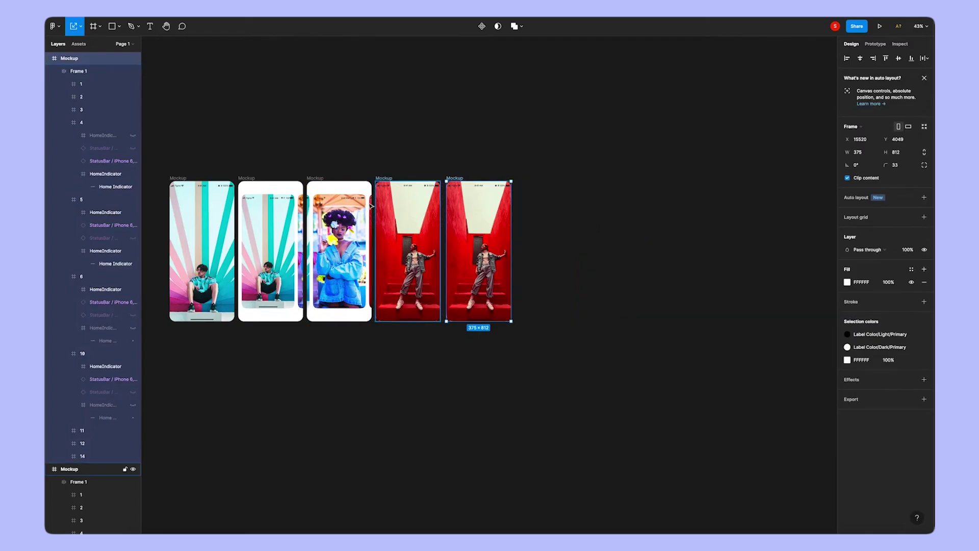
key("Escape")
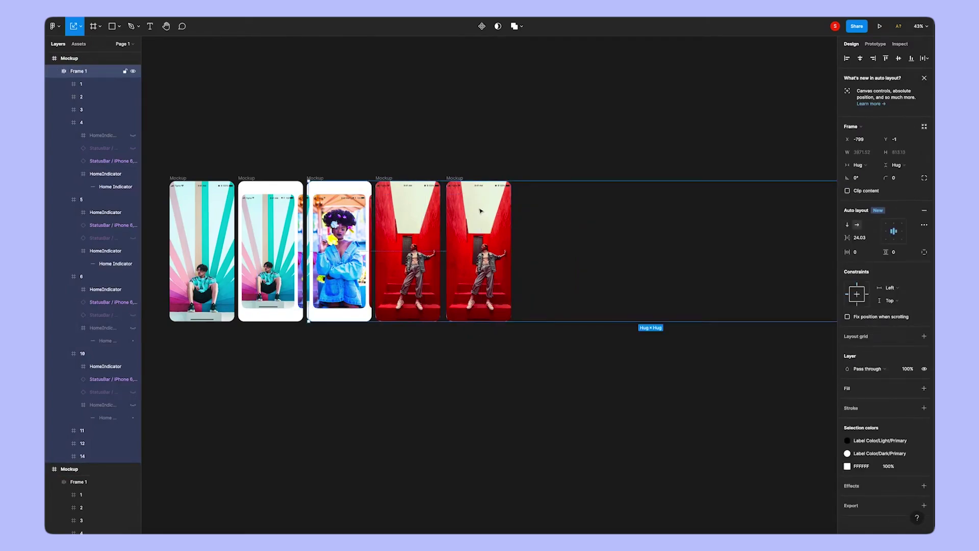
left_click_drag(309, 181, 369, 195)
scroll(378, 318, "up", 8)
left_click_drag(380, 334, 347, 264)
scroll(353, 291, "down", 10)
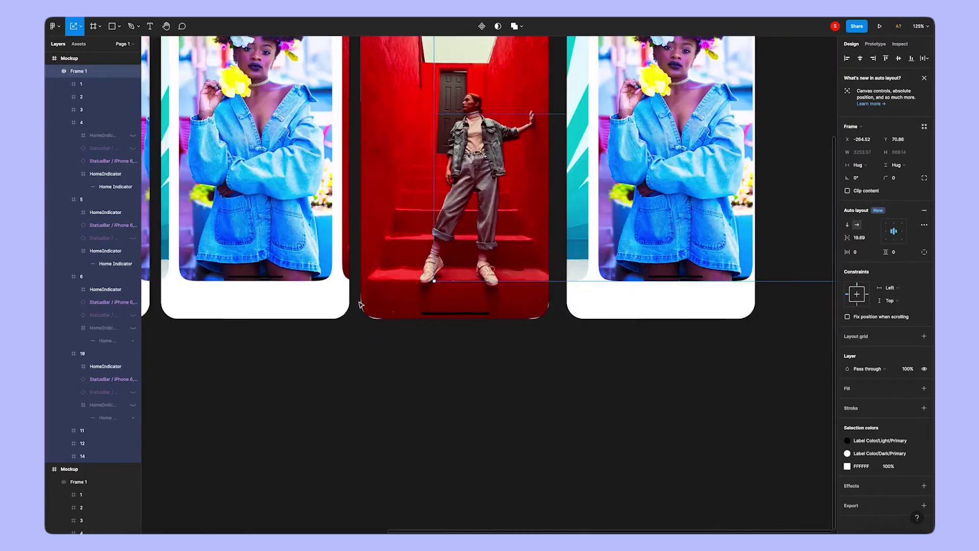
Step: Move the fifth Mockup's screen row to X -942, Y 73 to centre the red Infuse shirt screen
scroll(605, 219, "left", 3)
left_click_drag(571, 217, 541, 212)
scroll(541, 212, "down", 1)
scroll(528, 120, "right", 2)
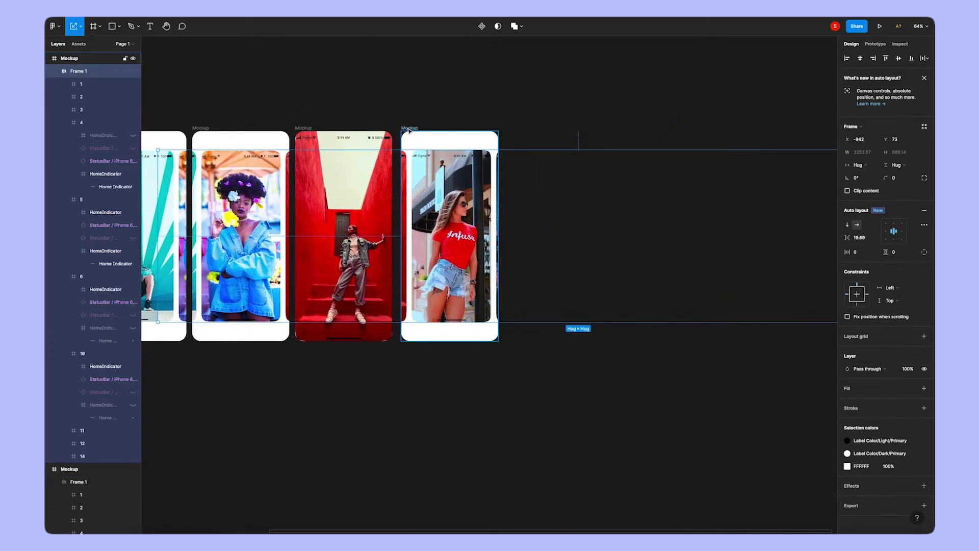
Step: Duplicate the fifth Mockup to its right and shift the copy's row to X -1271, Y 73, centring the neon ring screen
left_click(409, 128)
left_click_drag(409, 128, 517, 128)
left_click_drag(579, 216, 523, 214)
left_click_drag(581, 213, 552, 212)
Step: Duplicate the sixth Mockup to X 16316 and shift the copy's row to centre the screen with the woman in the red neon car
left_click_drag(521, 129, 648, 134)
scroll(528, 192, "right", 5)
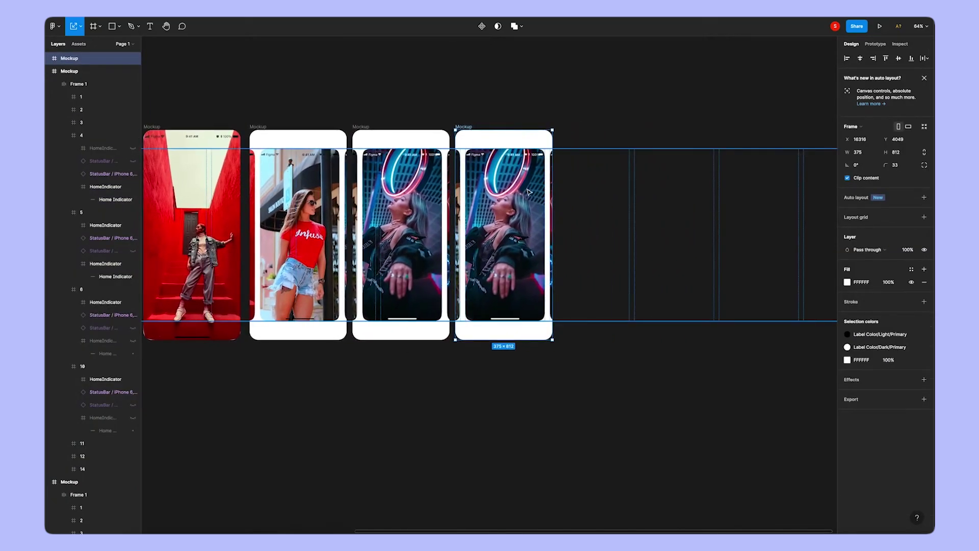
key("ctrl+z")
key("ctrl+z")
key("ctrl+z")
key("ctrl+z")
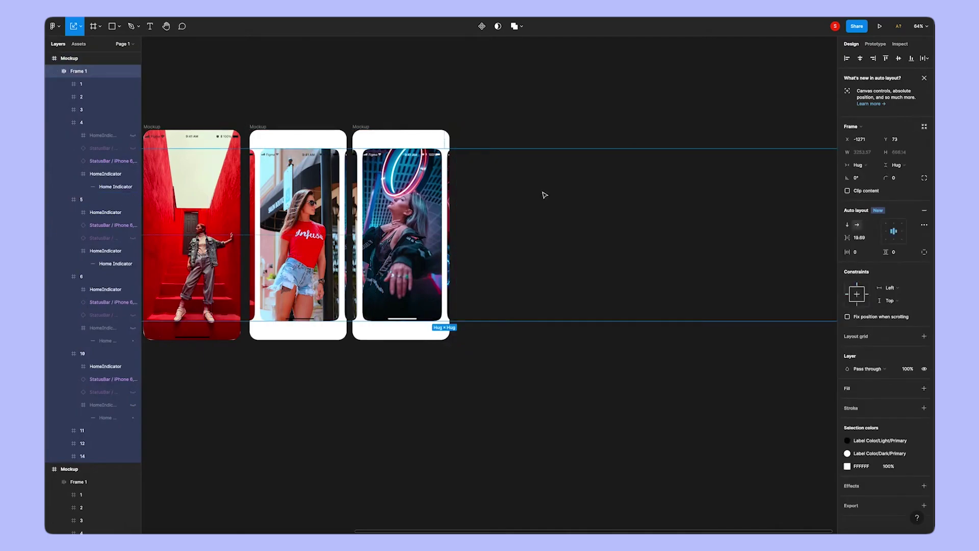
key("ctrl+shift+z")
left_click(544, 195)
left_click_drag(544, 196, 515, 195)
left_click(494, 117)
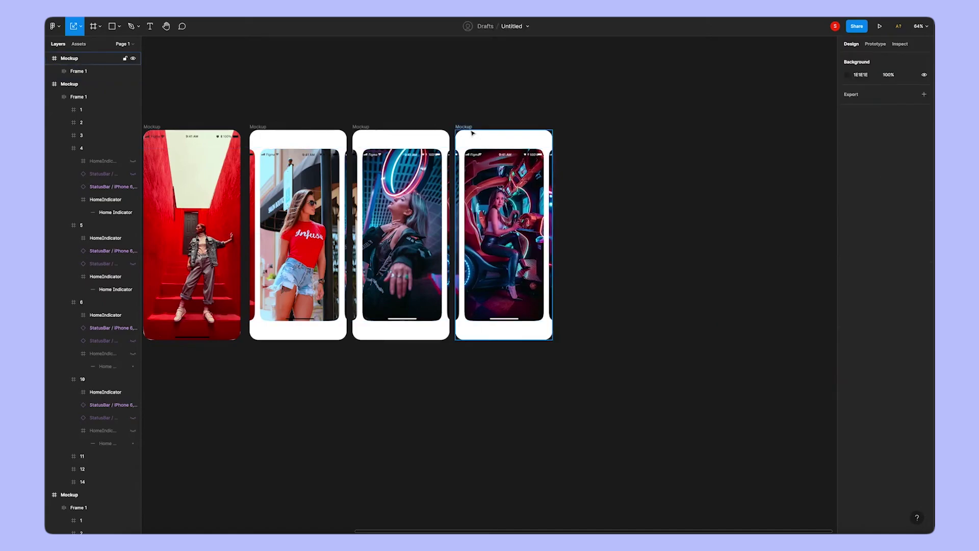
Step: Duplicate the seventh Mockup to X 16714 and slide the copy's row across to the neon motel sign screen
left_click(468, 127)
key("ctrl+d")
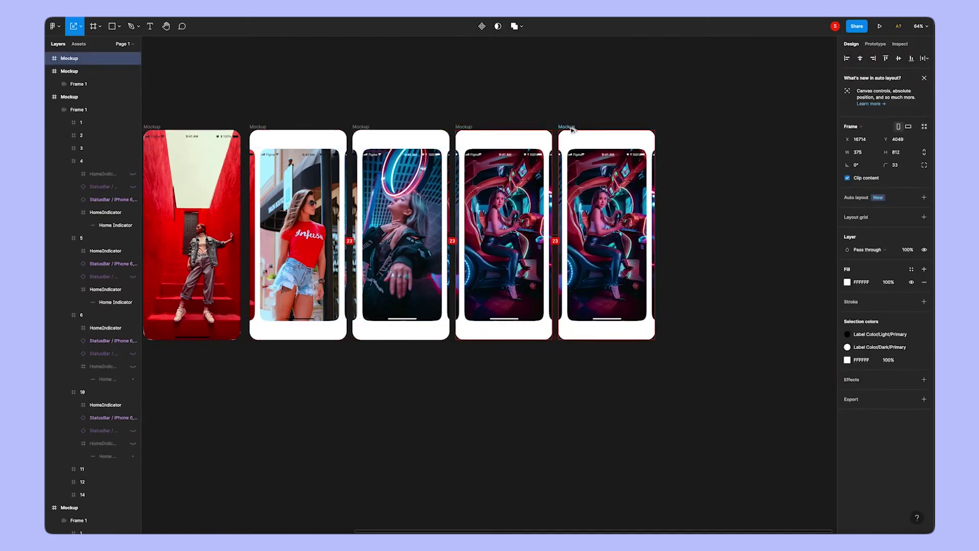
scroll(544, 184, "right", 3)
left_click_drag(545, 184, 518, 181)
Step: Scale the eighth Mockup's screen row up to 812.14 high and position it at X -2394, Y 0 so the motel screen fills the frame
left_click_drag(563, 140, 563, 122)
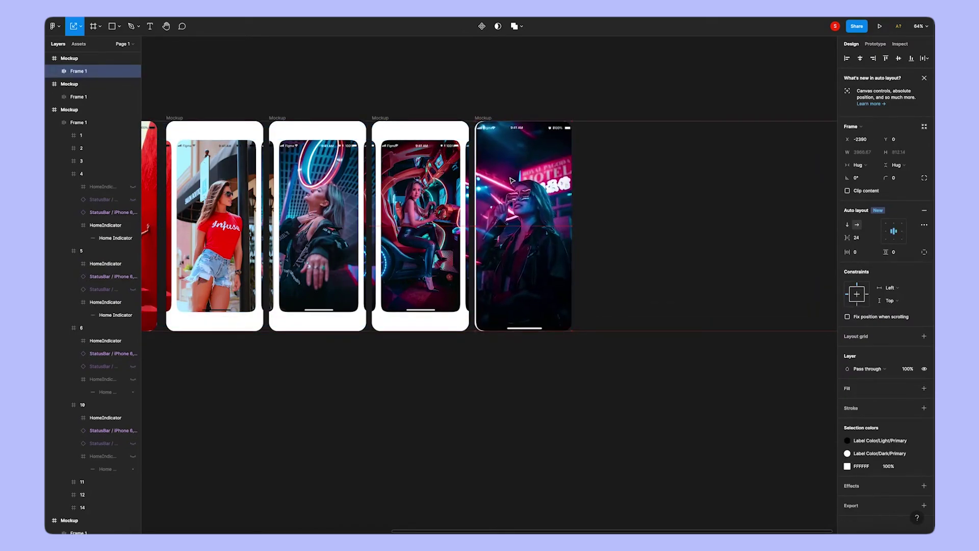
left_click_drag(512, 181, 512, 180)
scroll(479, 116, "up", 1)
left_click_drag(470, 119, 468, 117)
left_click_drag(517, 162, 514, 162)
left_click_drag(479, 116, 477, 119)
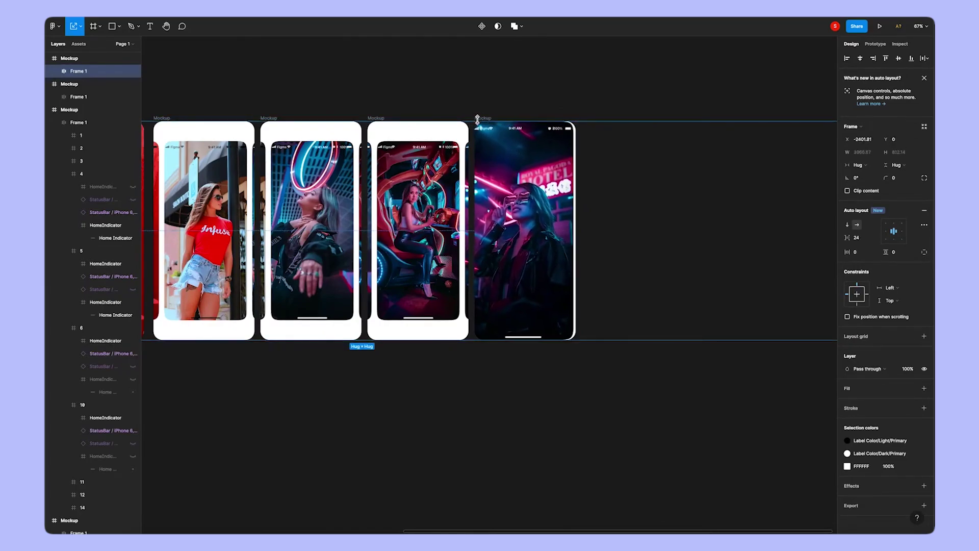
scroll(475, 120, "up", 10)
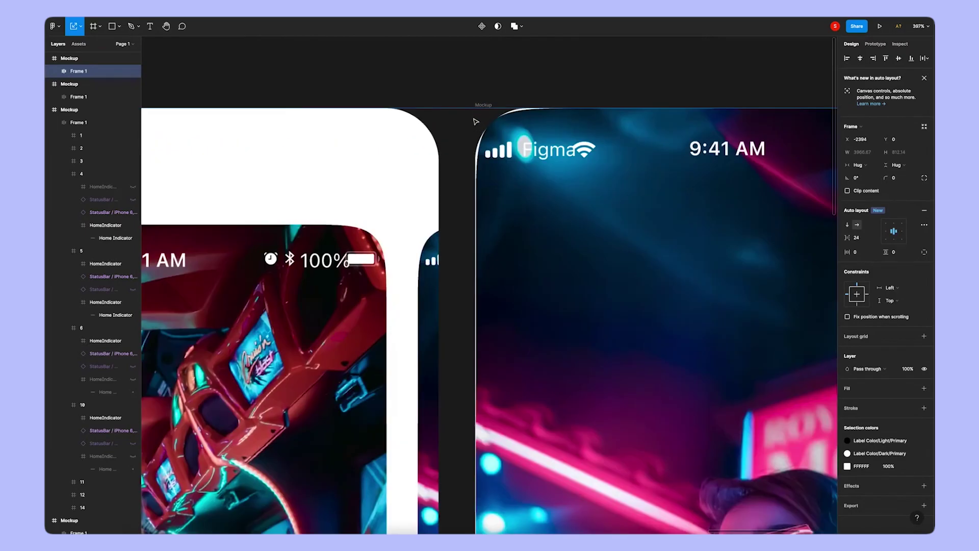
left_click_drag(472, 107, 470, 108)
Step: Set the eighth Mockup's corner radius to 32 and compare it with the corner radius of screen 10
left_click(563, 51)
left_click(483, 105)
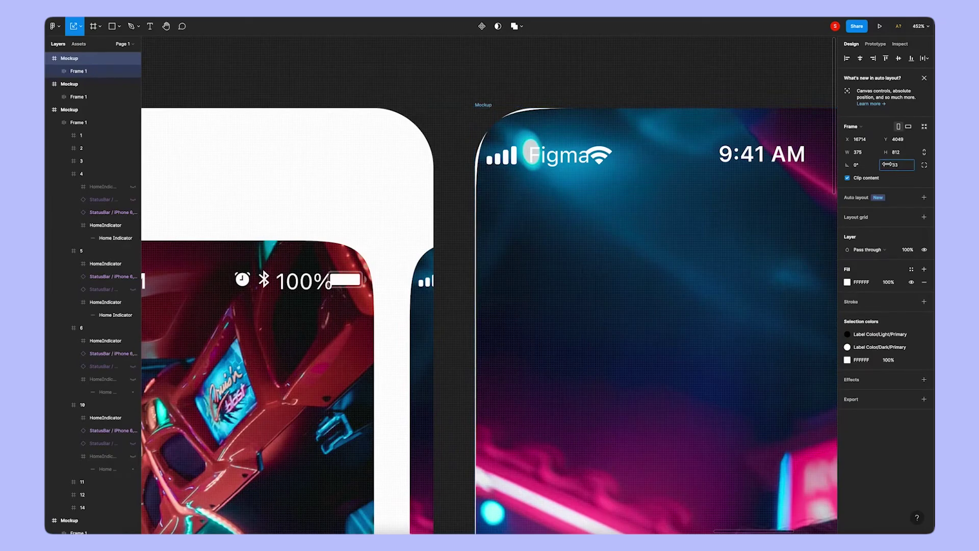
left_click(505, 78)
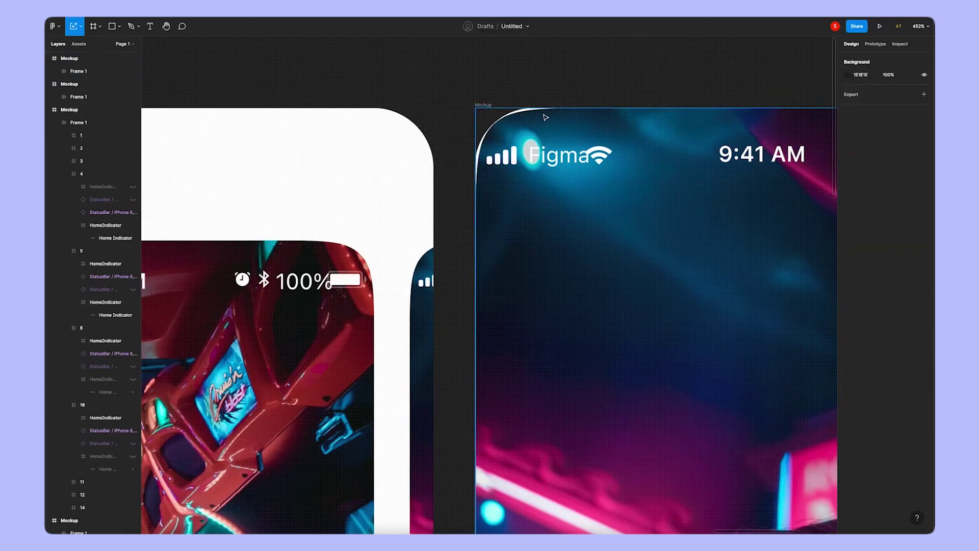
left_click(534, 111)
left_click(63, 161)
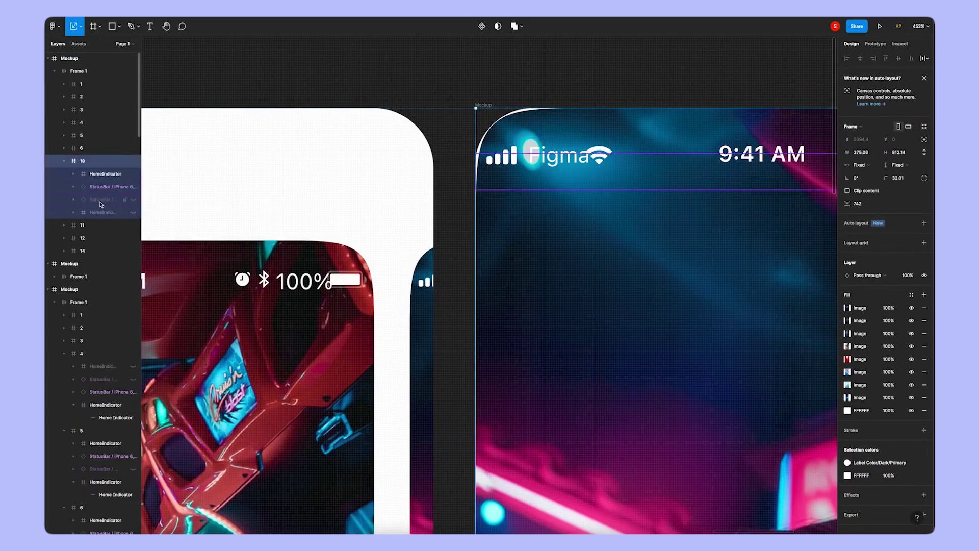
left_click(454, 86)
left_click(512, 127)
scroll(512, 128, "up", 3)
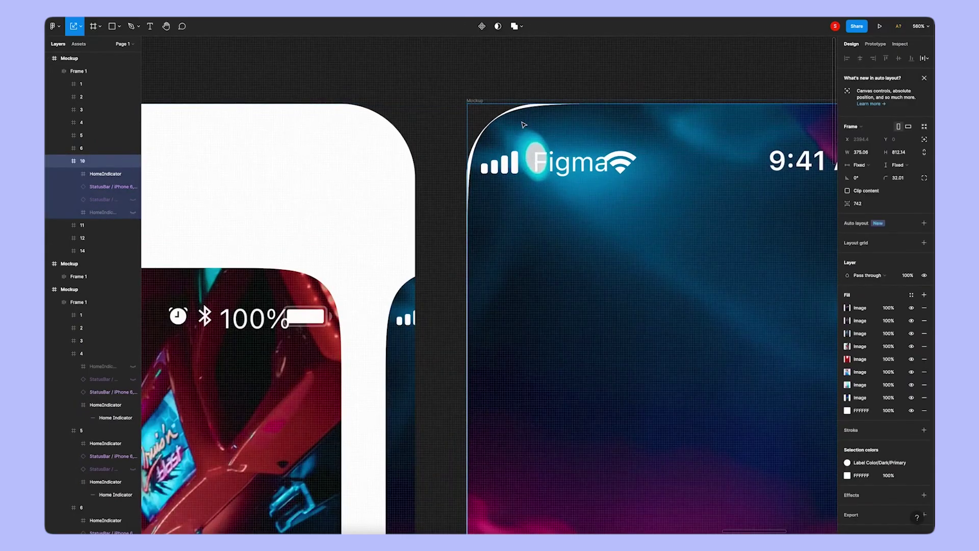
key("Escape")
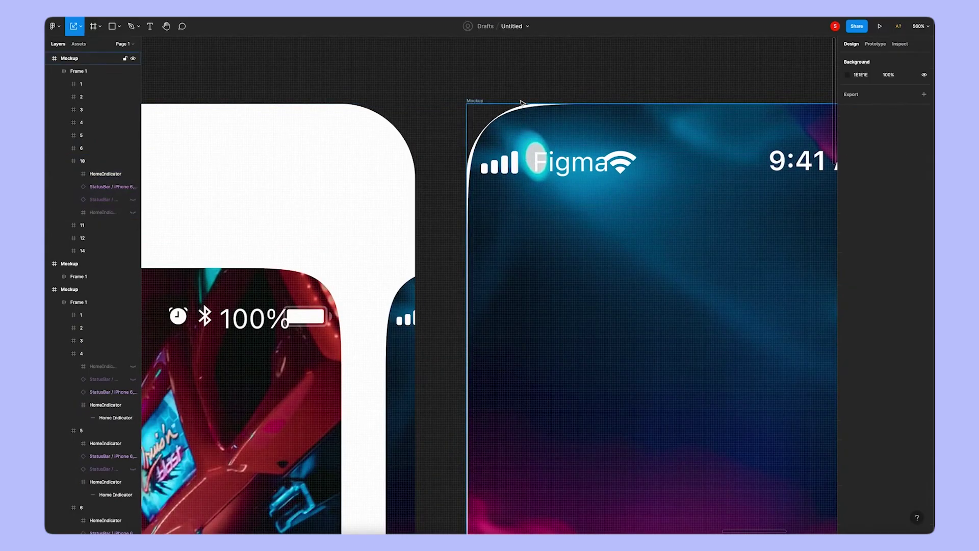
scroll(524, 129, "down", 10)
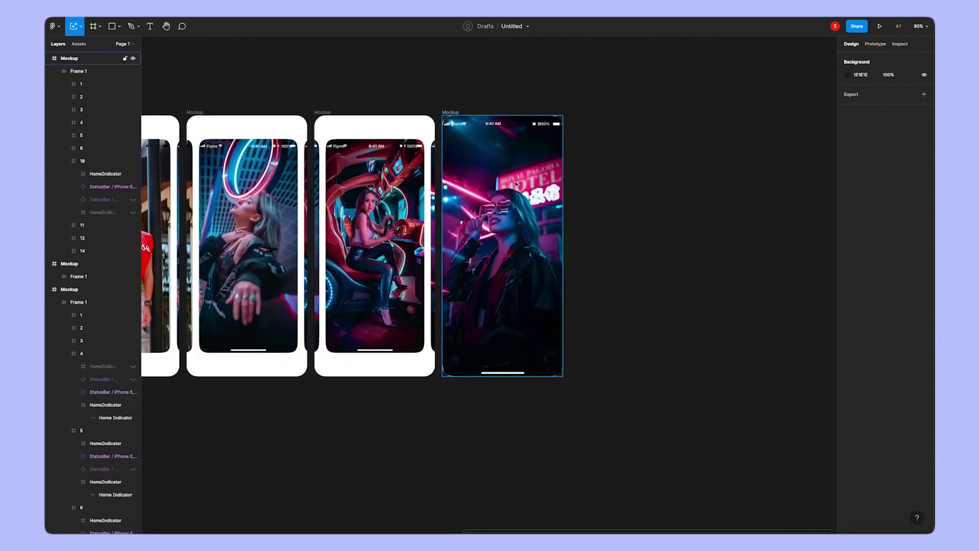
Step: Duplicate the eighth Mockup, with the full-size motel screen, to its right at X 17112
left_click(516, 183)
left_click_drag(529, 144, 529, 144)
left_click(451, 110)
left_click_drag(451, 112, 579, 113, "alt")
left_click(573, 96)
scroll(588, 185, "right", 1)
left_click(588, 174)
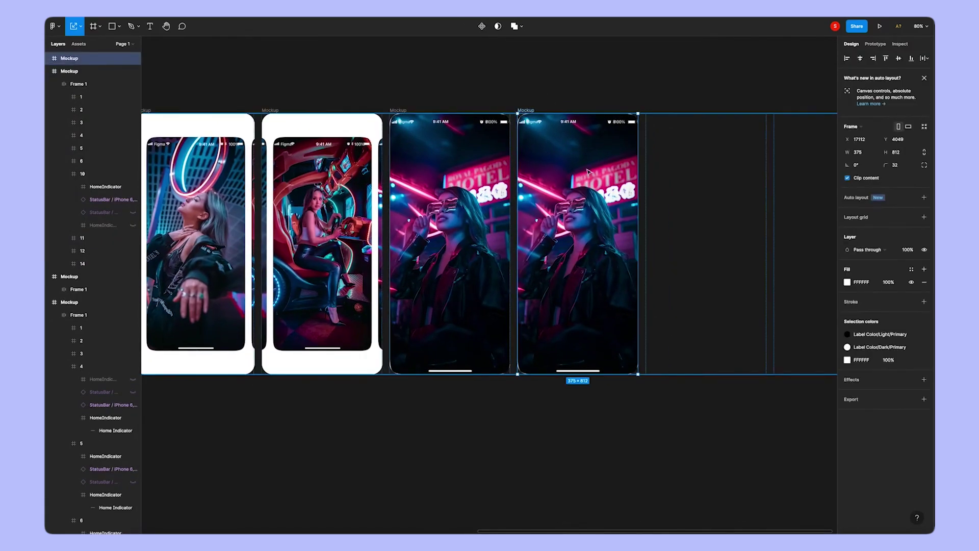
scroll(500, 141, "down", 2)
left_click_drag(628, 115, 603, 140)
key("ctrl+z")
Step: Scale the ninth Mockup's row down to about 665 high and position it at X -2252, Y 73, centring the yellow outfit screen
double_click(540, 150)
scroll(516, 149, "down", 6)
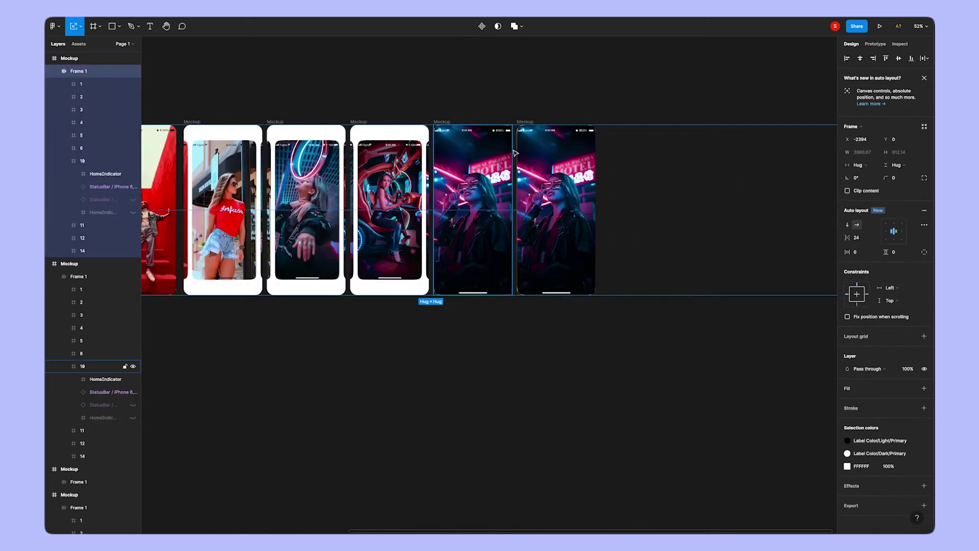
left_click_drag(653, 136, 618, 155)
scroll(559, 171, "up", 2)
left_click_drag(544, 172, 542, 157)
left_click_drag(585, 203, 542, 202)
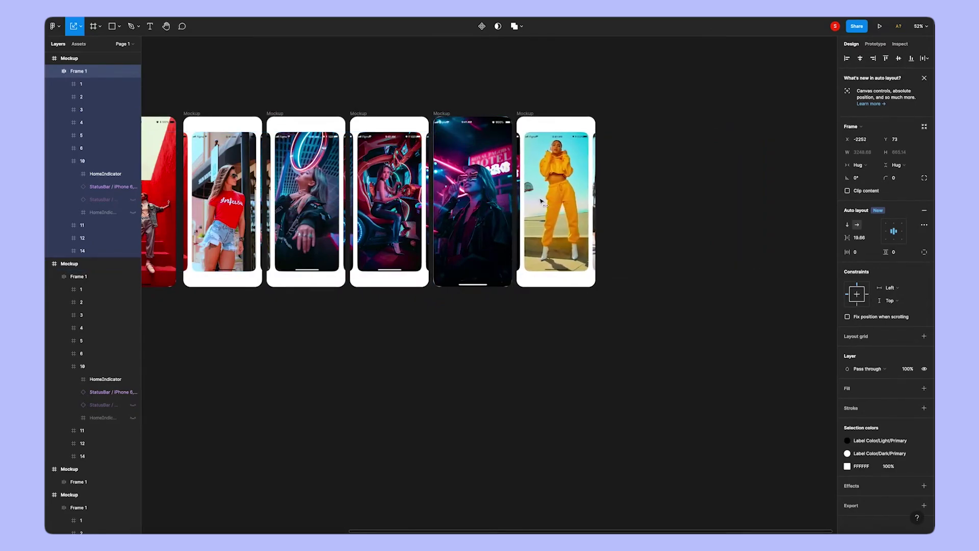
Step: Duplicate the ninth Mockup to its right and shift the copy's row to centre the screen with the woman in the sun hat
left_click(527, 109)
left_click_drag(525, 113, 612, 115)
scroll(611, 115, "right", 2)
left_click_drag(611, 180, 582, 178)
Step: Duplicate the tenth Mockup, with the sun hat screen, to its right
left_click(557, 93)
left_click(553, 109)
key("ctrl+d")
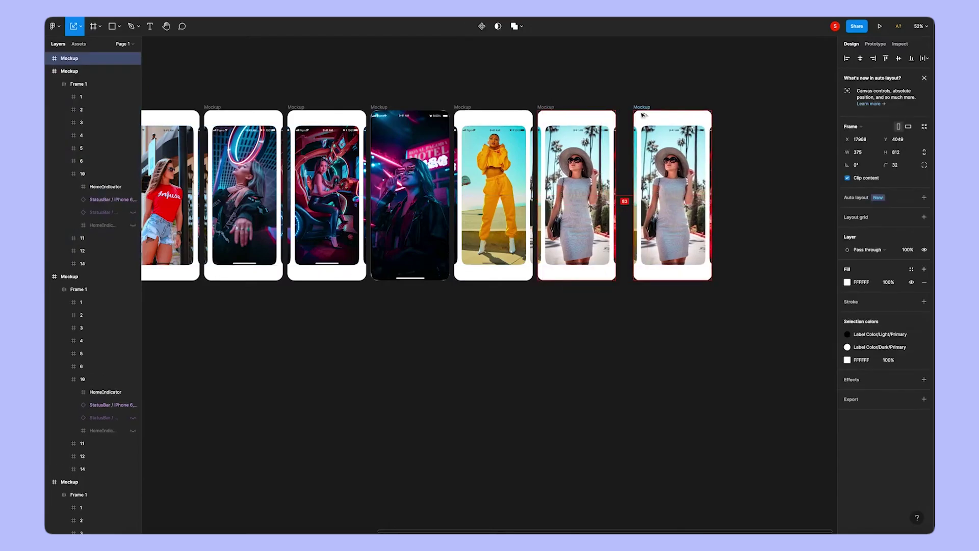
Step: Scale the eleventh Mockup's row up to about 811 high and position it so the red sunglasses portrait fills the frame
left_click_drag(709, 170, 613, 176)
key("ctrl+z")
double_click(653, 179)
left_click_drag(662, 121, 679, 106)
left_click_drag(657, 139, 615, 141)
left_click(636, 295)
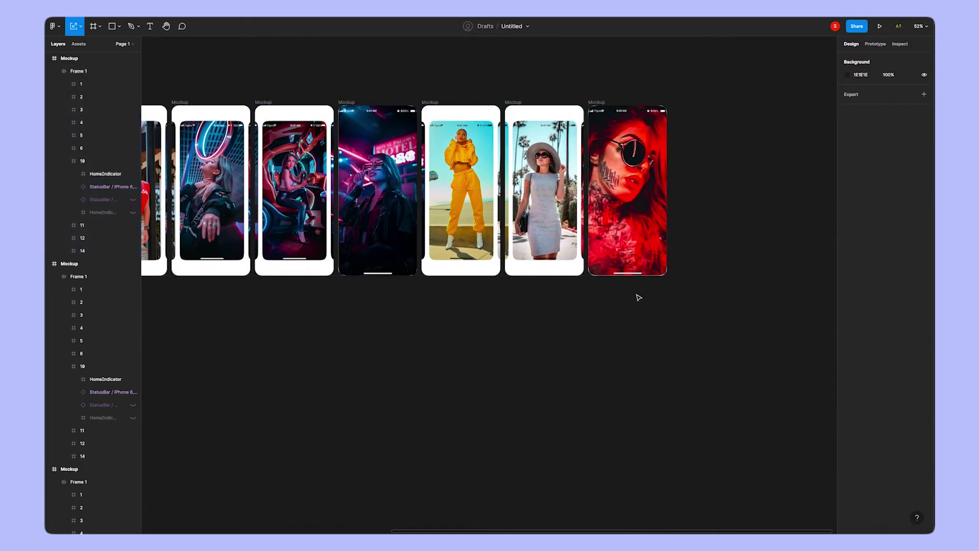
Step: Select all ten screens in the eleventh Mockup's row and check their corner smoothing
left_click(609, 121)
left_click(741, 109)
scroll(739, 109, "down", 5)
left_click(64, 161)
left_click(102, 84)
left_click(123, 200, "shift")
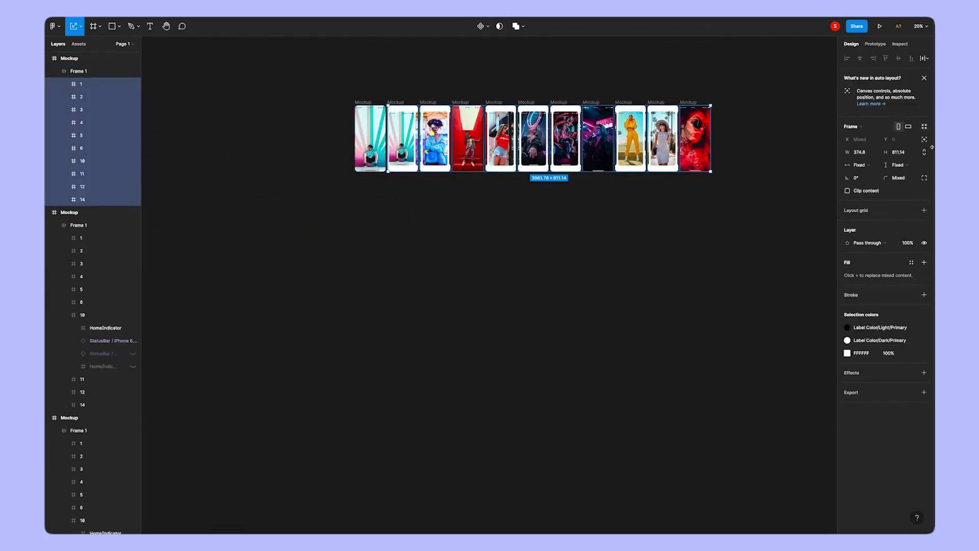
left_click(924, 178)
left_click(924, 190)
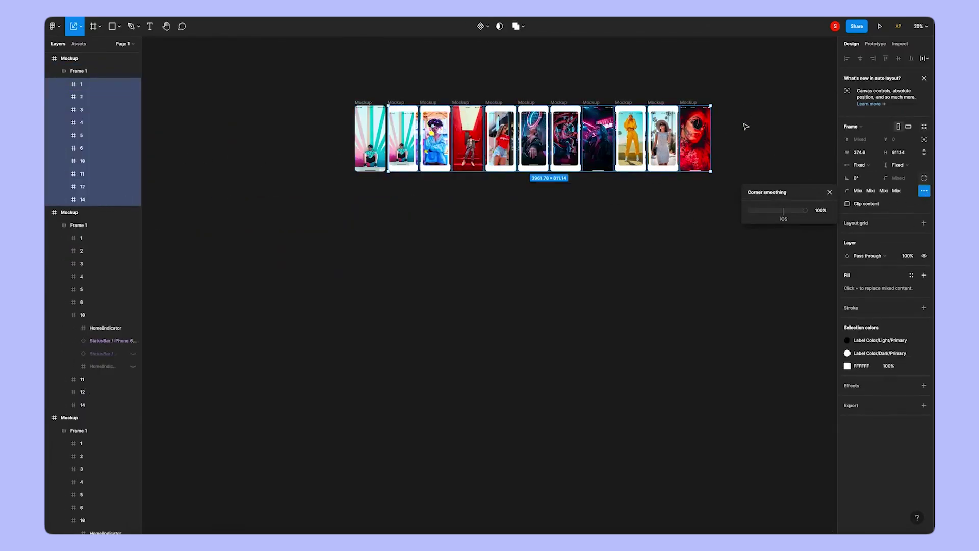
Step: Select all eleven Mockup frames and raise their corner smoothing to match the screens inside
left_click(760, 136)
left_click_drag(329, 95, 760, 199)
left_click(924, 165)
left_click(924, 178)
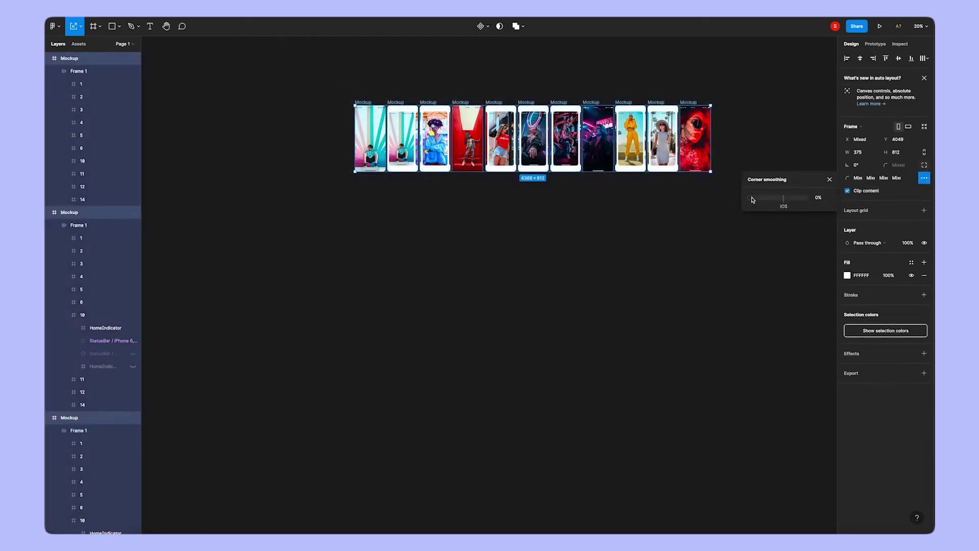
left_click(674, 215)
Step: Inspect how the motel screen's rounded corners fit the eighth Mockup frame, and review the whole series of Mockups
scroll(587, 112, "up", 10)
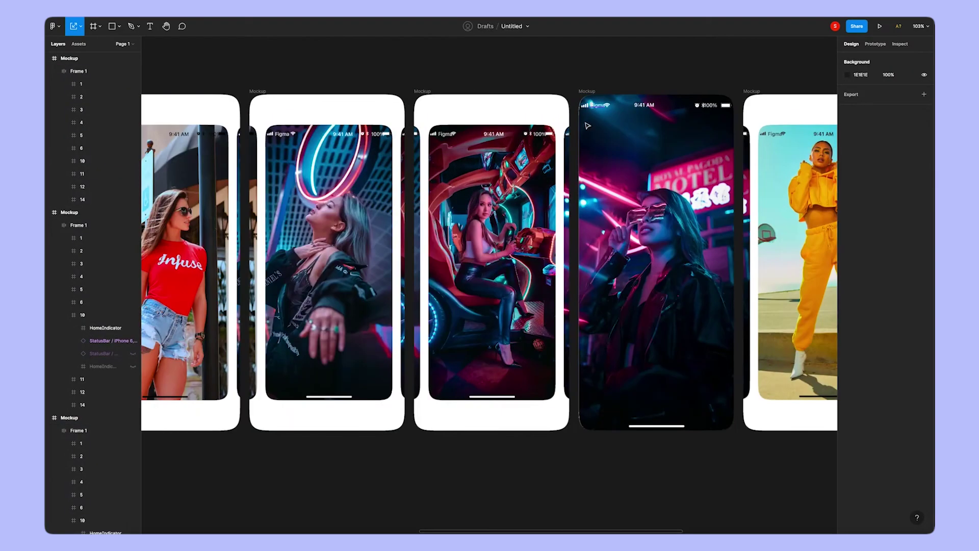
left_click(622, 120)
scroll(612, 125, "up", 3)
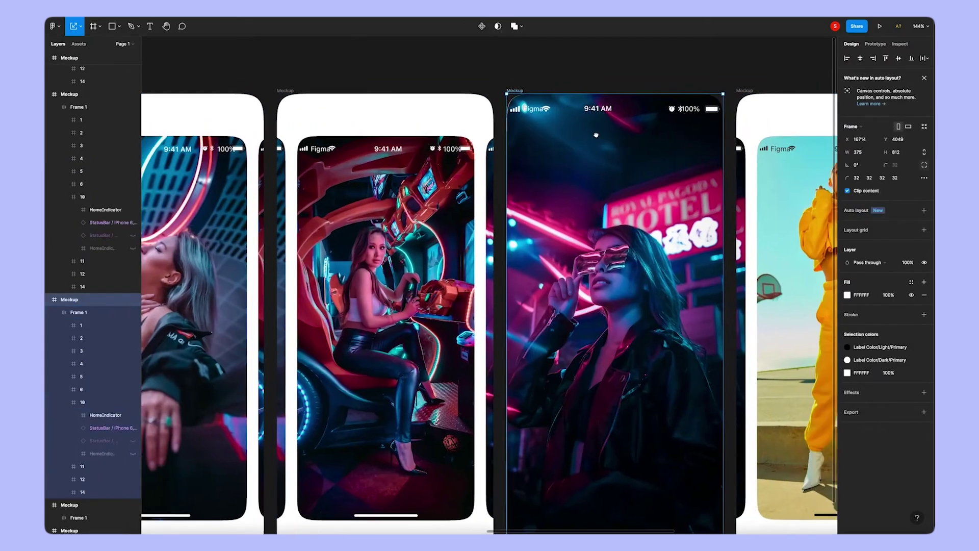
scroll(597, 136, "right", 2)
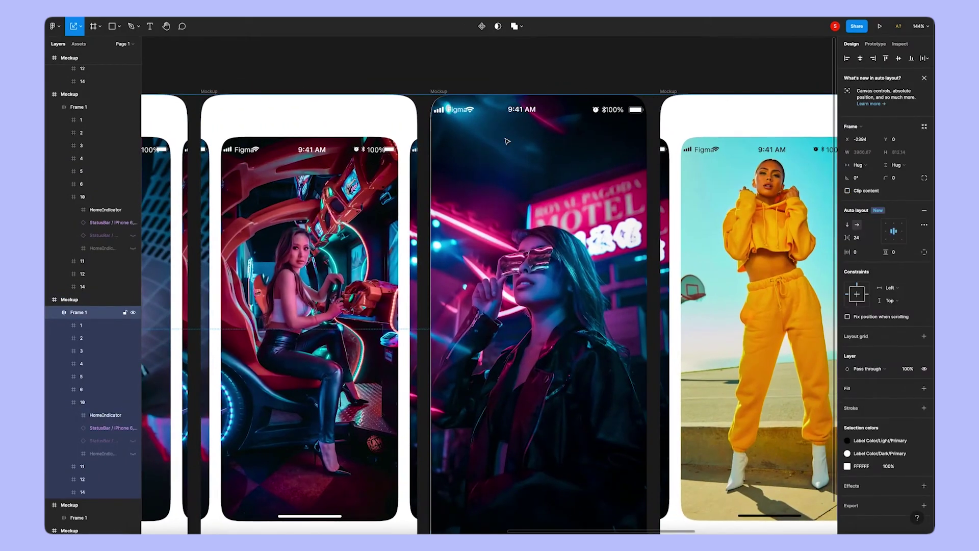
scroll(434, 98, "up", 10)
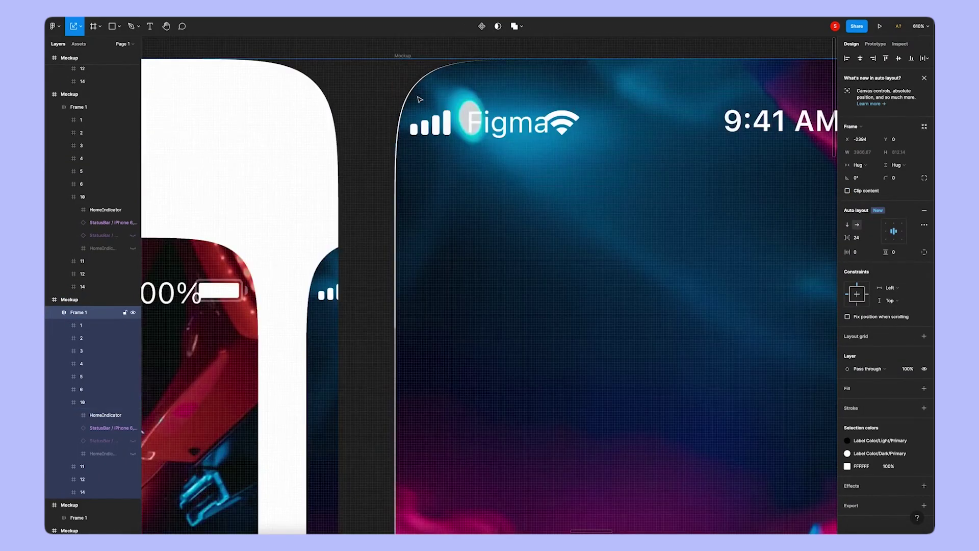
scroll(537, 159, "down", 14)
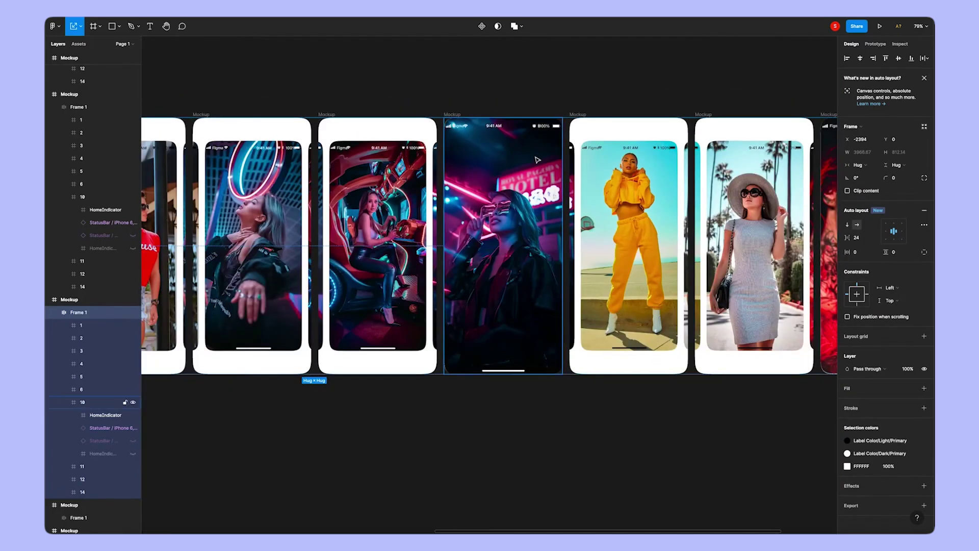
scroll(537, 159, "down", 7)
scroll(455, 308, "left", 2)
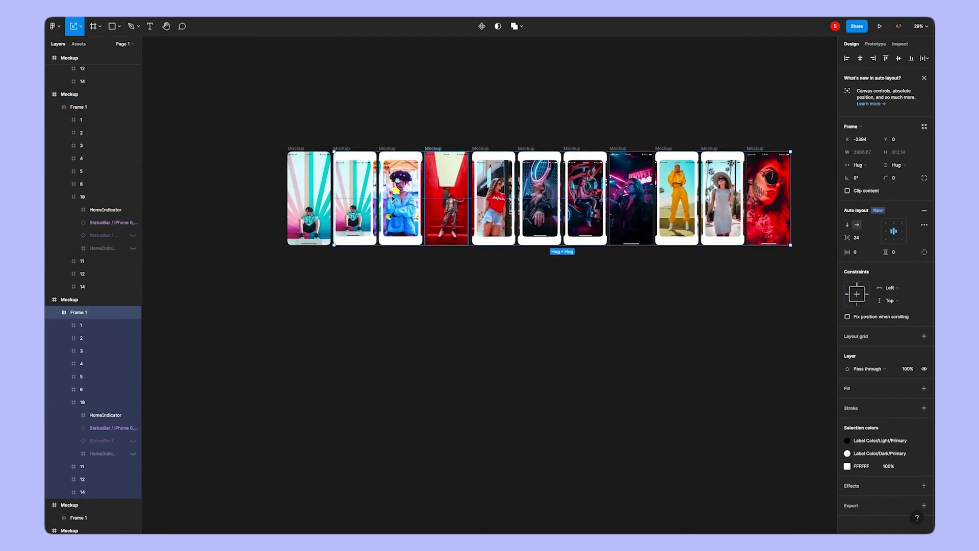
Step: Collapse the first four Mockups and the fifth Mockup's Frame 1 in the layer tree, and look through the remaining layers
left_click(355, 120)
scroll(87, 133, "up", 7)
left_click(48, 58)
left_click(48, 71)
left_click(47, 84)
left_click(48, 97)
left_click(54, 122)
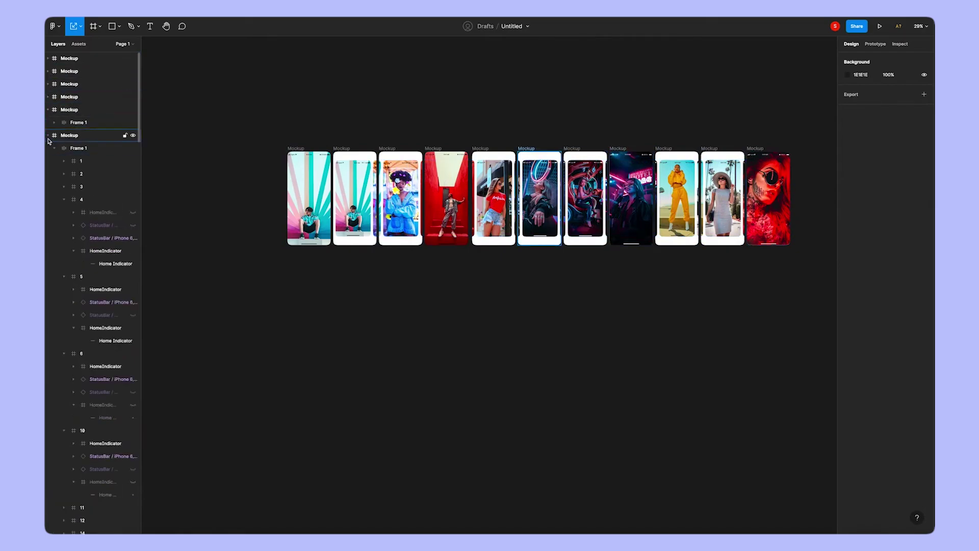
scroll(72, 280, "down", 7)
scroll(85, 337, "down", 1)
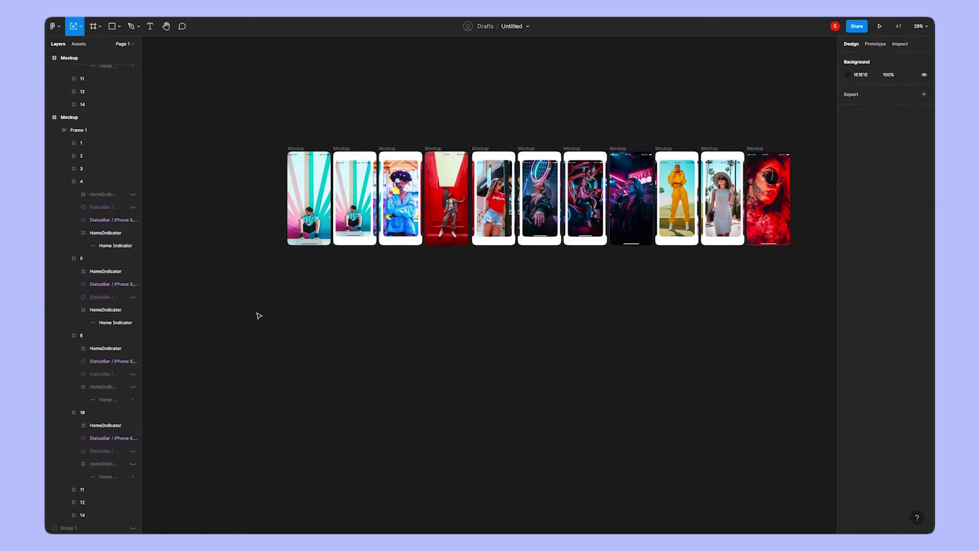
Step: Collapse all the expanded Mockup layers so that only the top-level Mockup frames and Group 1 are listed
left_click(48, 117)
left_click(54, 117)
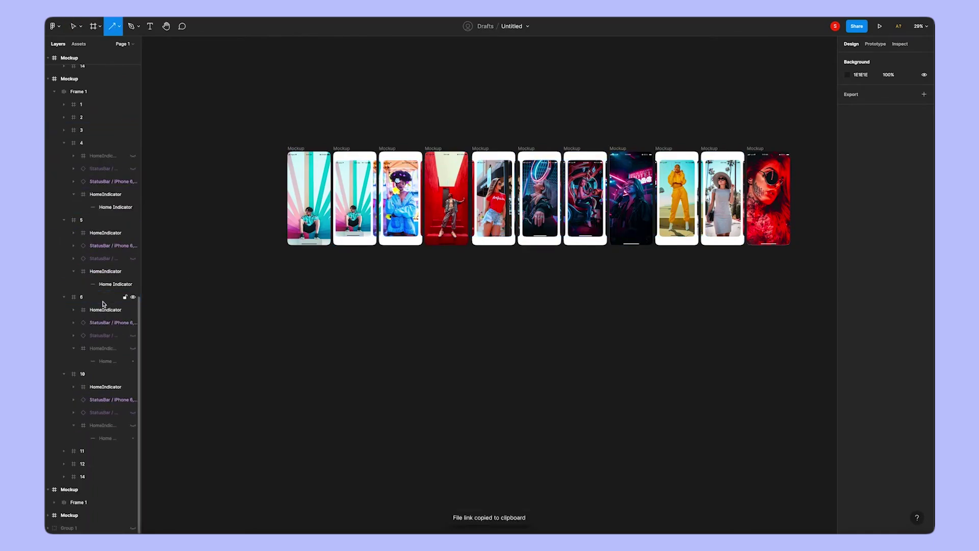
key("alt+l")
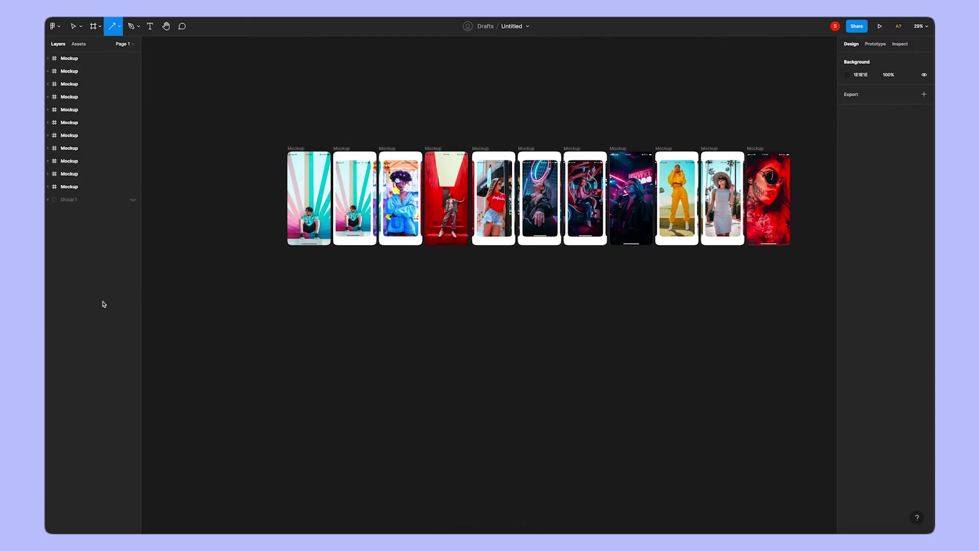
left_click(48, 187)
left_click(474, 339)
scroll(443, 263, "up", 2)
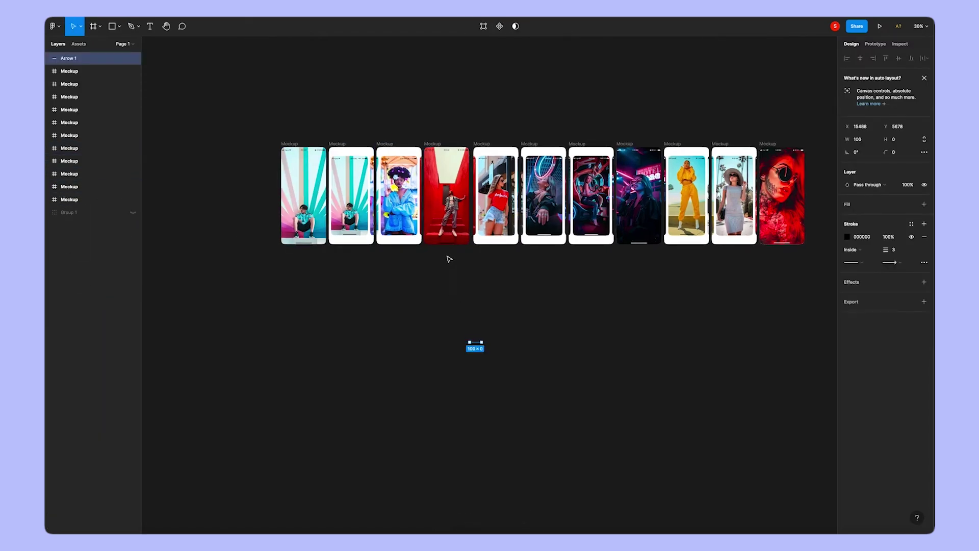
left_click(428, 336)
left_click_drag(428, 336, 524, 395)
key("Delete")
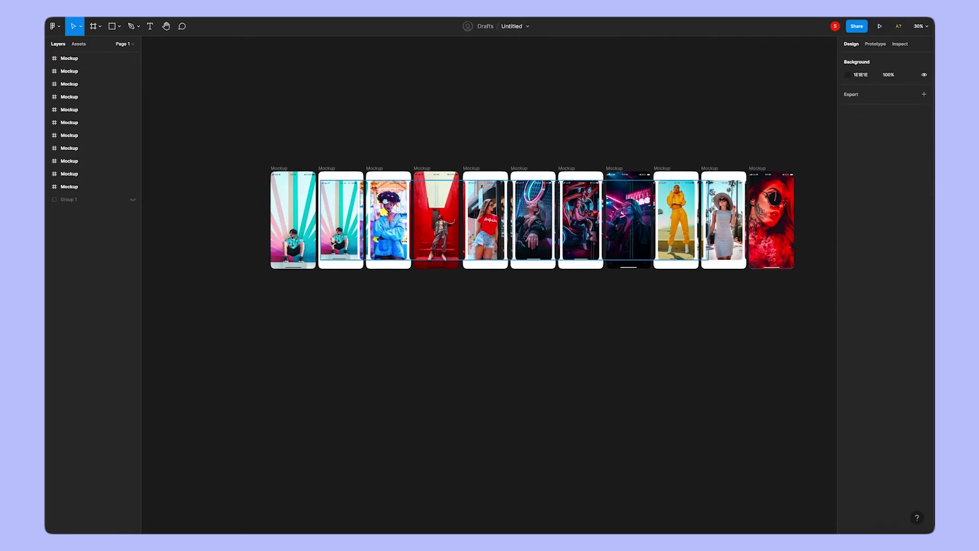
Step: Batch-rename the eleven Mockup frames with two-digit ascending numbers, and redo the numbering in descending order, stopping at 1
scroll(287, 182, "up", 3)
scroll(533, 114, "right", 2)
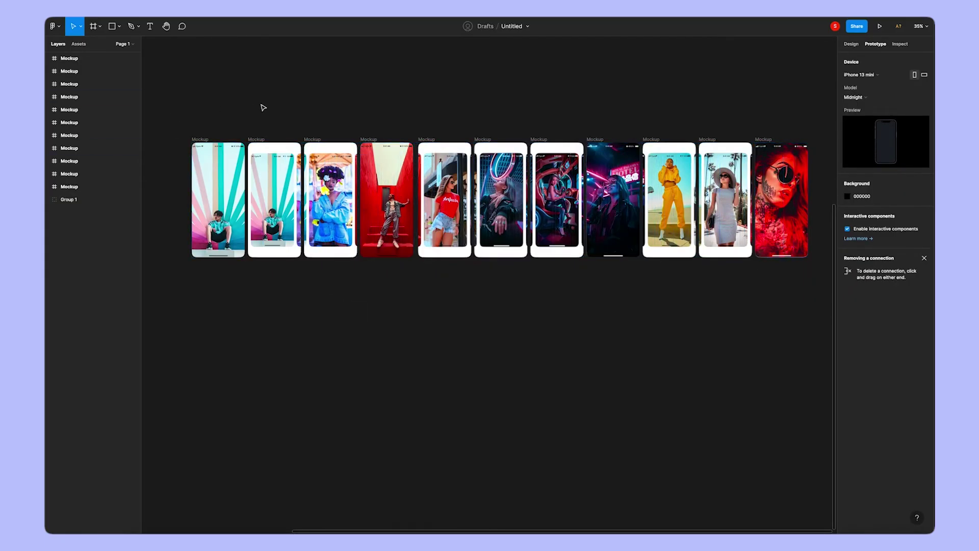
left_click_drag(172, 110, 819, 297)
key("ctrl+r")
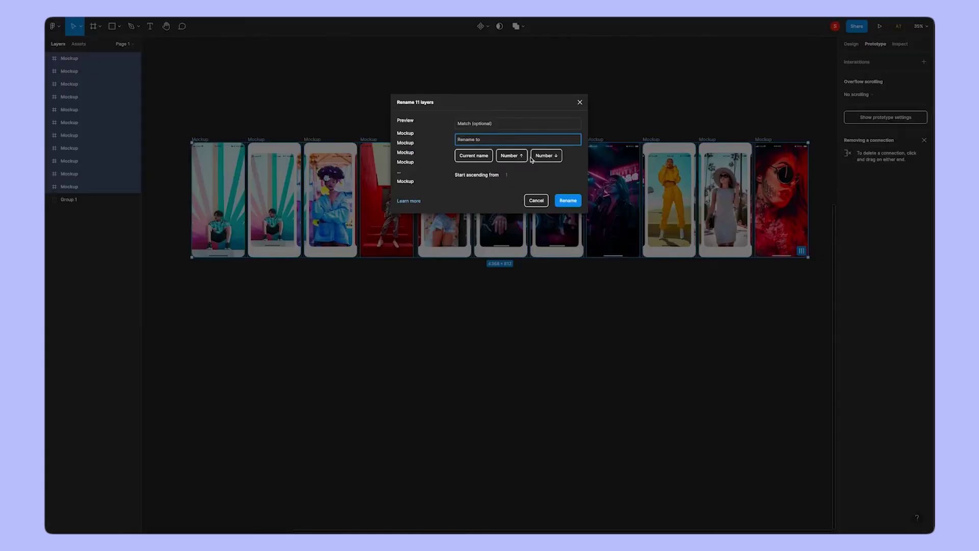
left_click(511, 155)
left_click(568, 201)
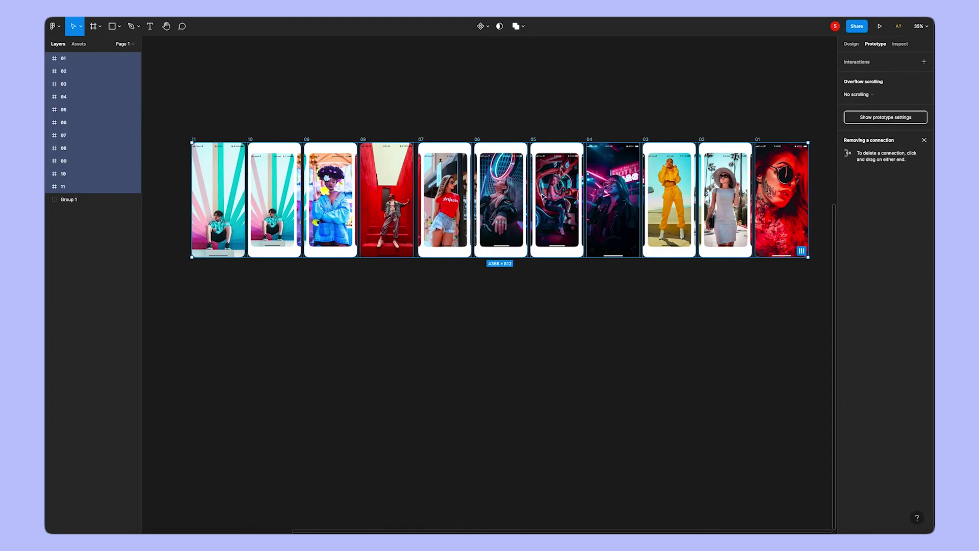
key("ctrl+r")
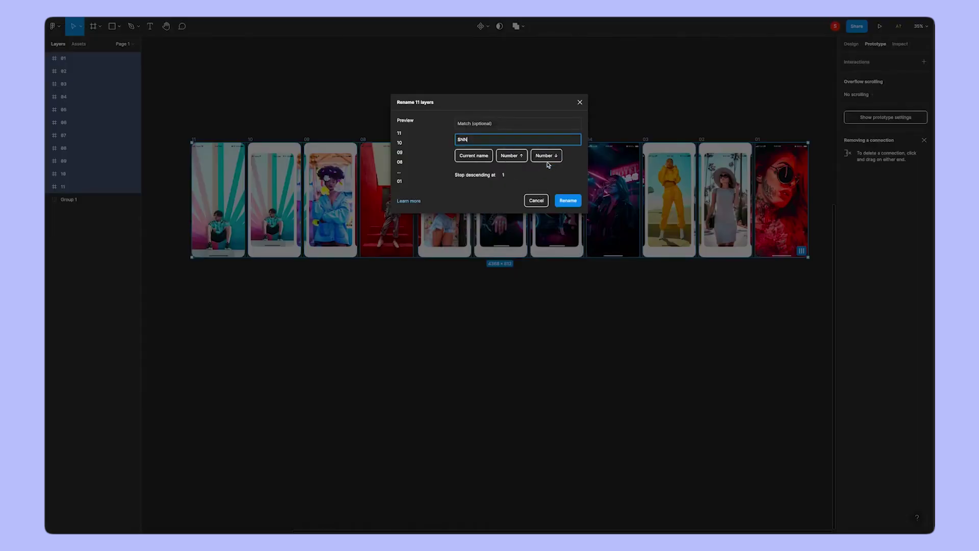
left_click(574, 200)
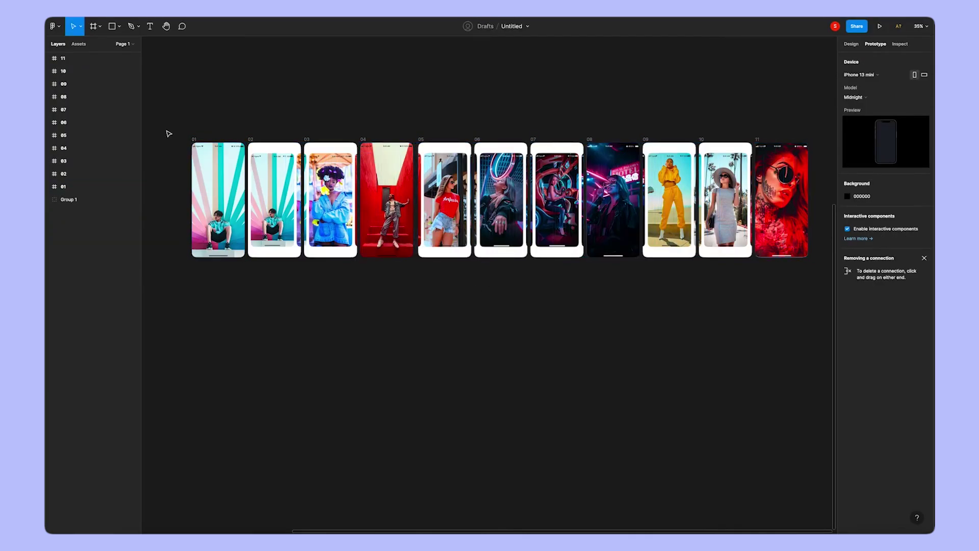
Step: Distribute all eleven numbered frames with equal horizontal spacing and widen the gaps between them
left_click_drag(178, 126, 816, 285)
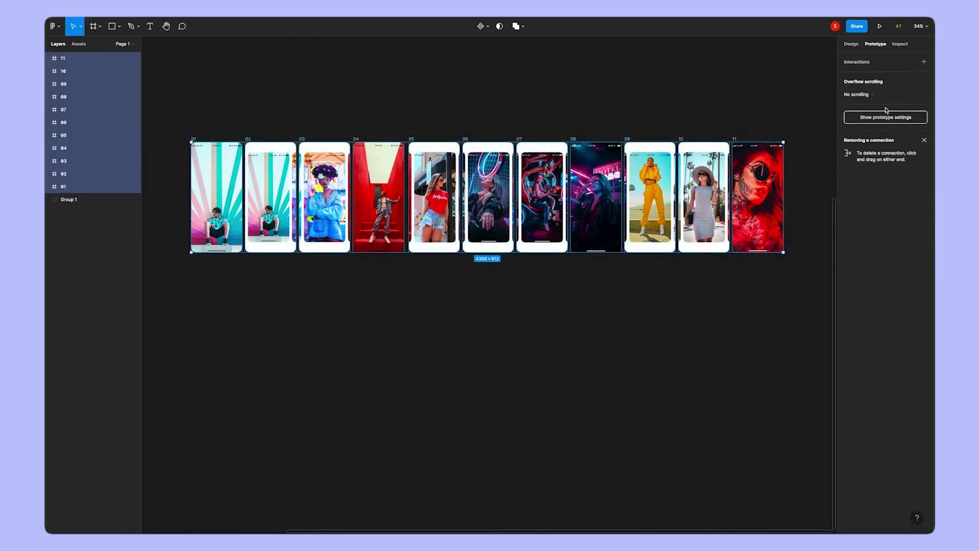
left_click(851, 46)
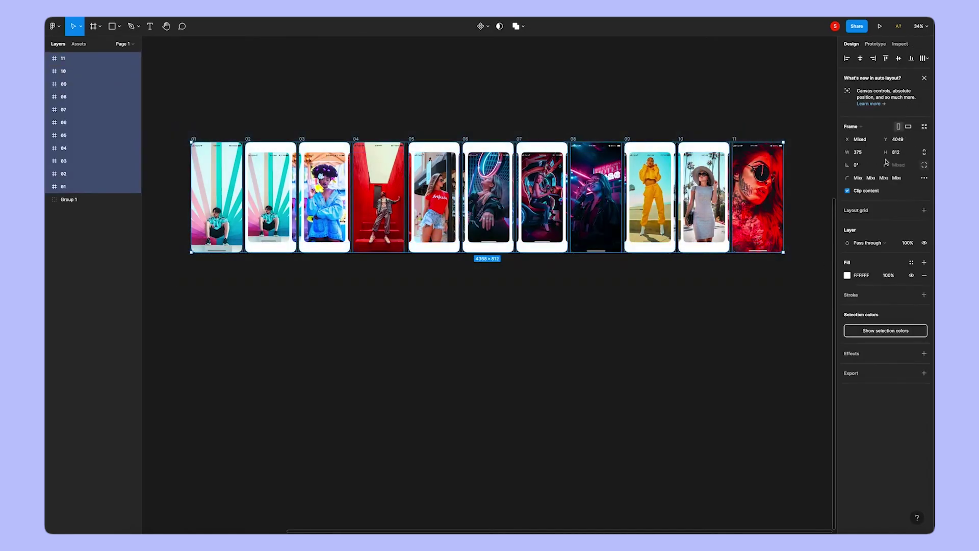
left_click(926, 58)
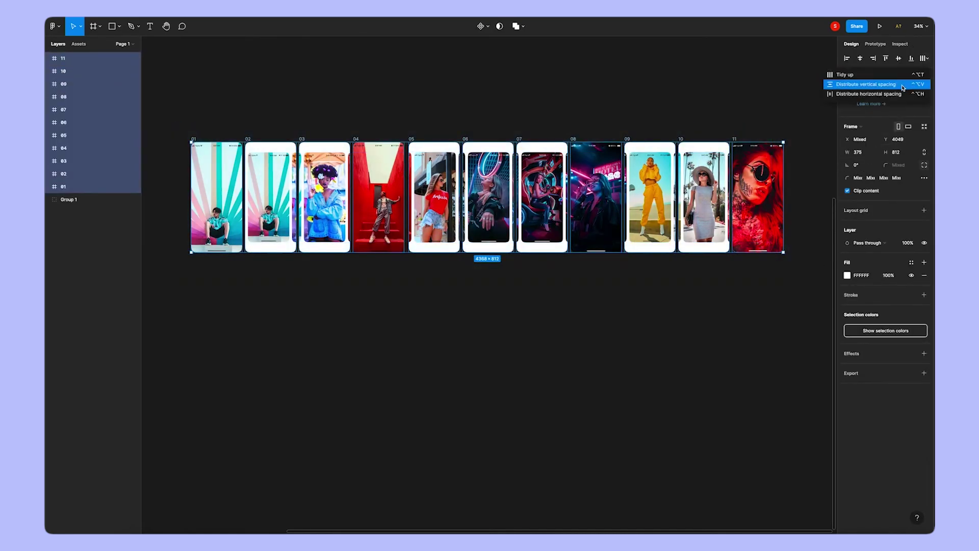
left_click(898, 94)
left_click_drag(845, 203, 871, 203)
left_click(806, 110)
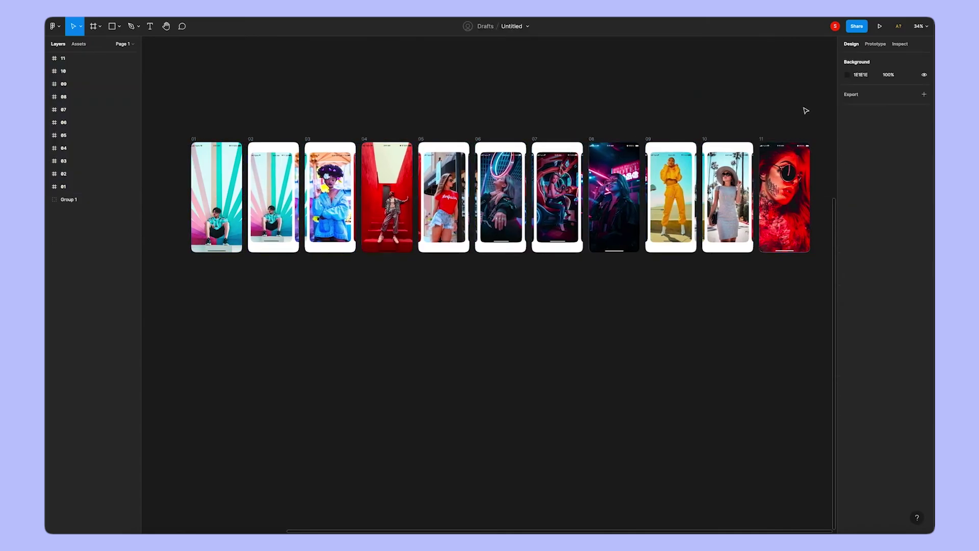
Step: Add a prototype connection from frame 01 to frame 02
left_click(875, 45)
scroll(214, 192, "up", 10)
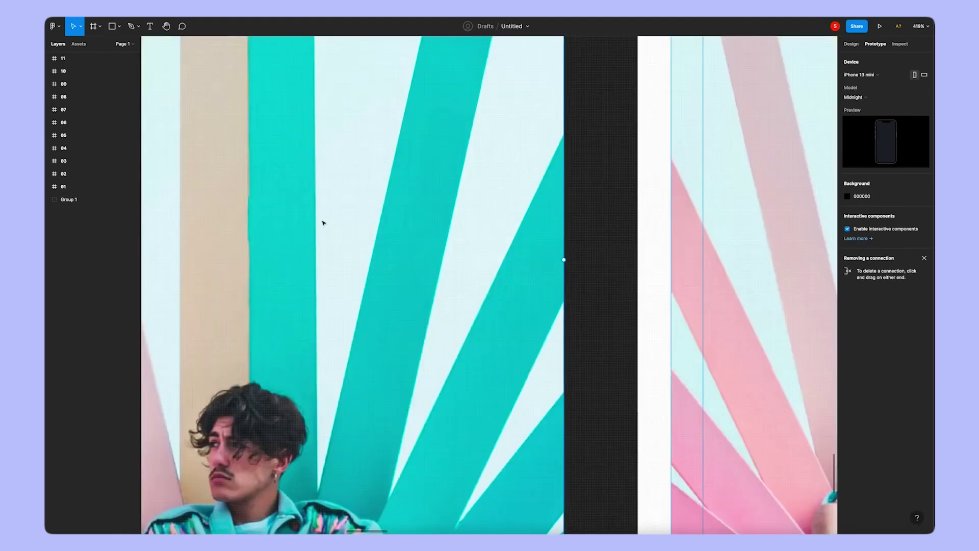
scroll(343, 217, "down", 5)
scroll(346, 218, "down", 5)
scroll(345, 224, "right", 2)
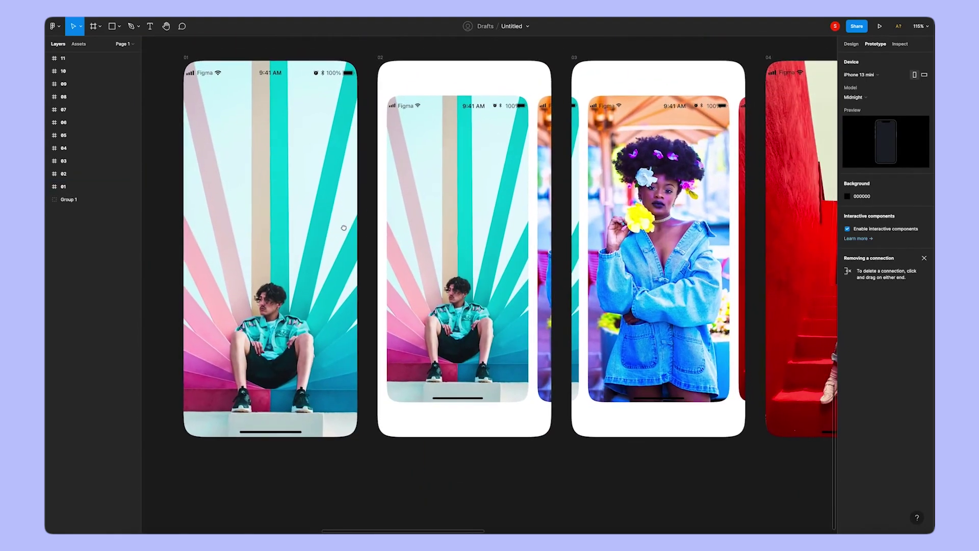
left_click(358, 251)
left_click_drag(360, 251, 384, 252)
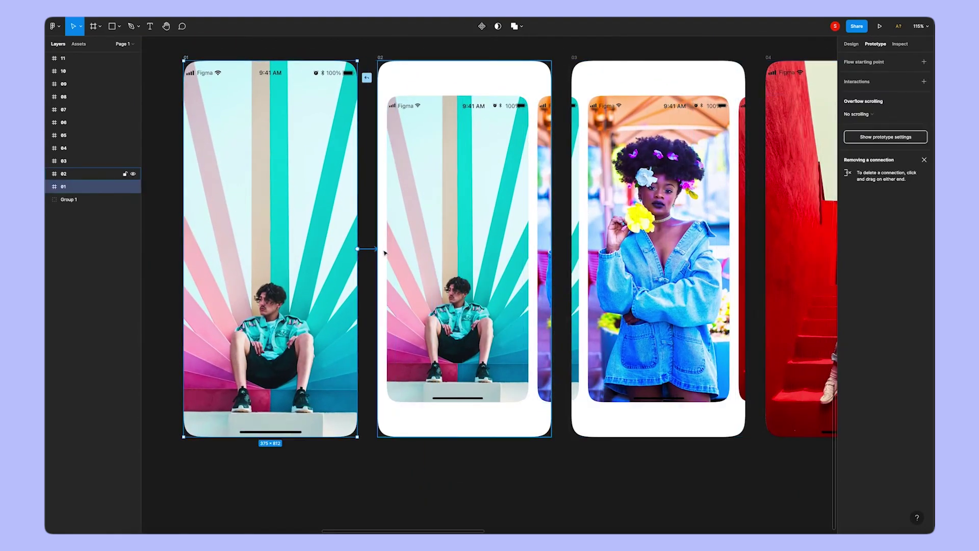
Step: Keep the connection from frame 01 to 02 on the On tap trigger, with Smart animate, Gentle easing and 800 ms
left_click(785, 130)
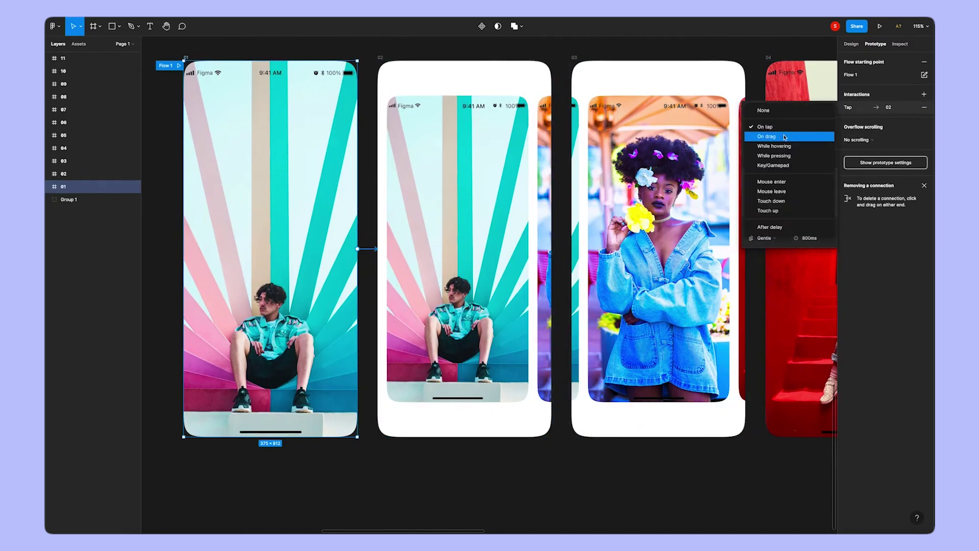
key("Escape")
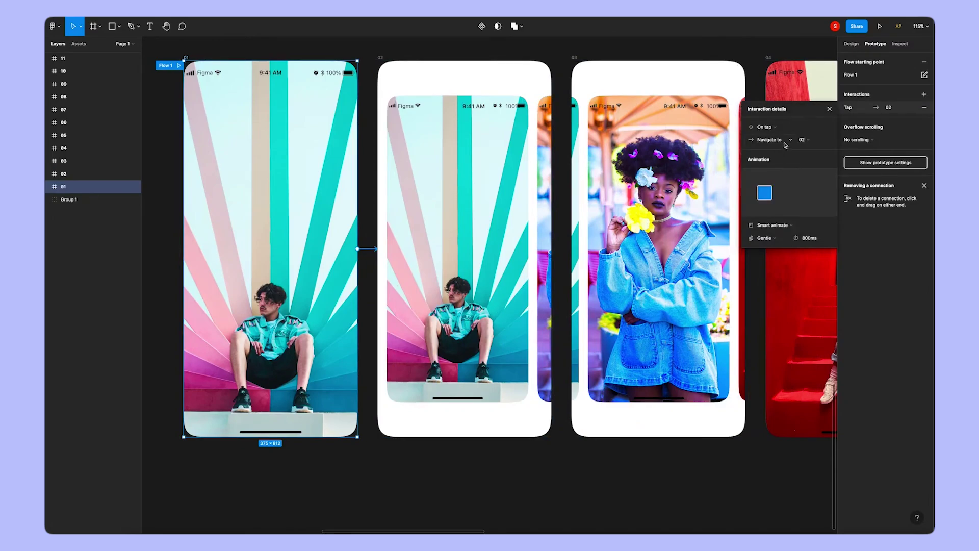
left_click(774, 225)
left_click(773, 226)
left_click(767, 238)
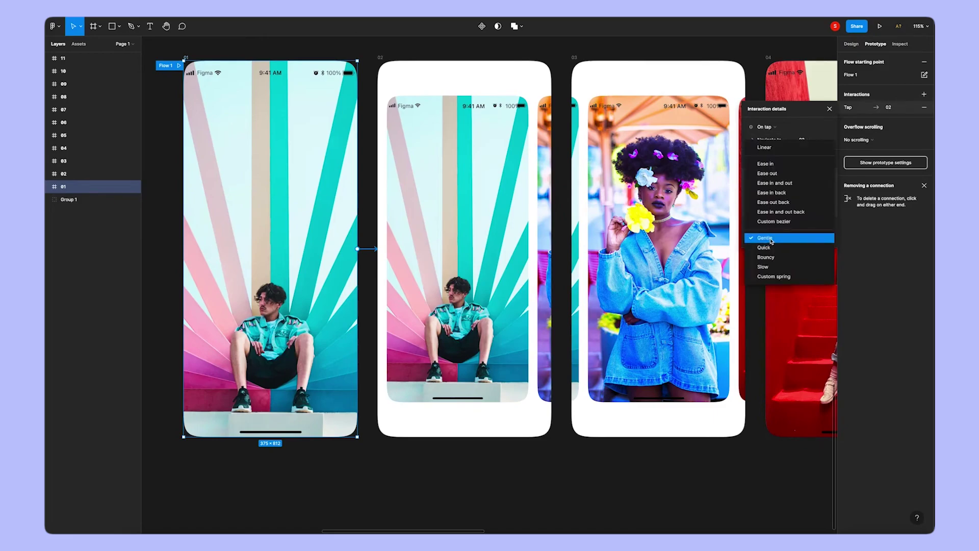
left_click(771, 239)
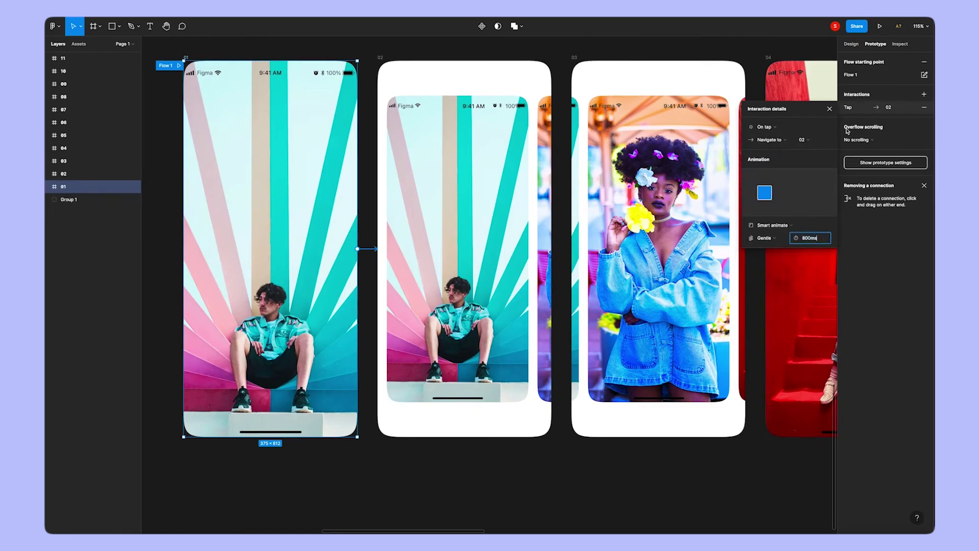
left_click(829, 109)
Step: Connect frame 02 to frame 03 with an On drag interaction using Smart animate and Gentle easing
scroll(351, 244, "down", 5)
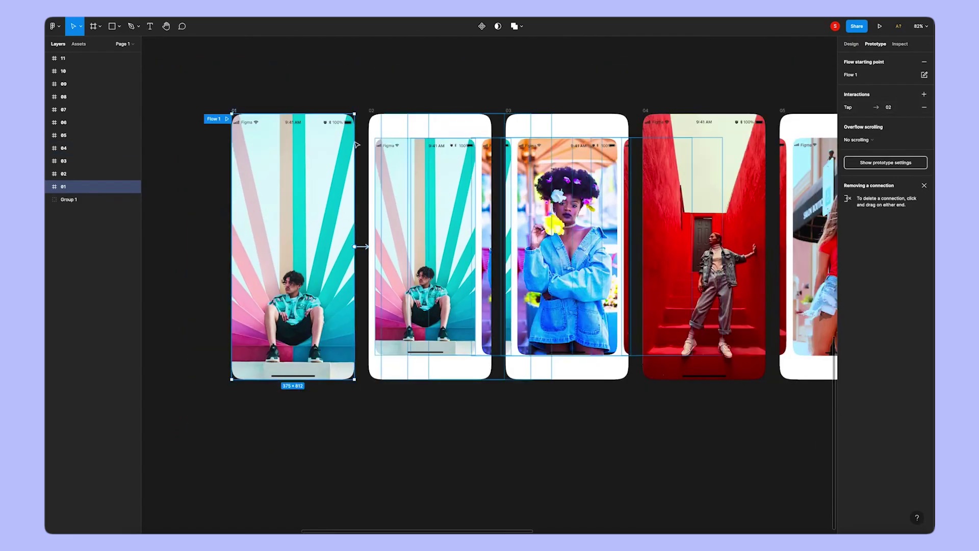
left_click(373, 110)
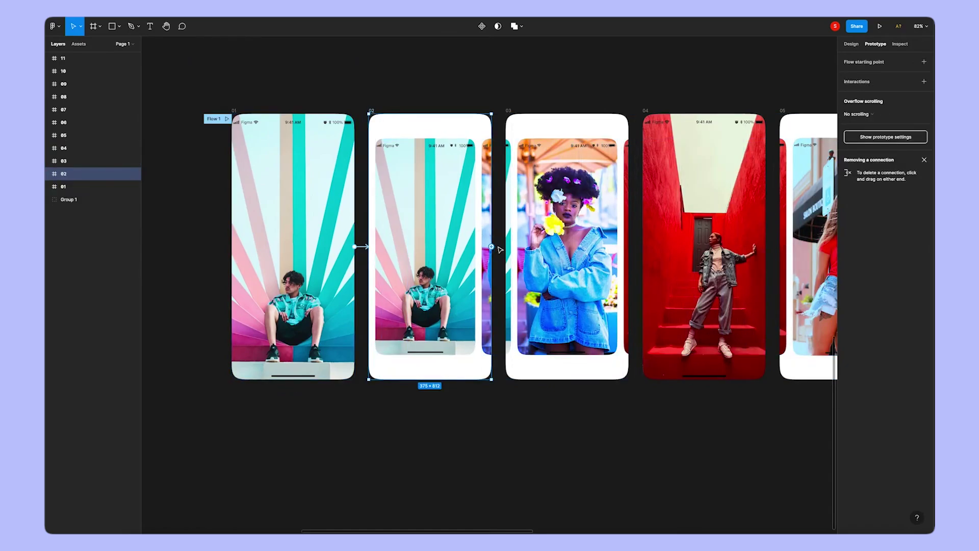
left_click_drag(492, 247, 551, 247)
left_click(769, 114)
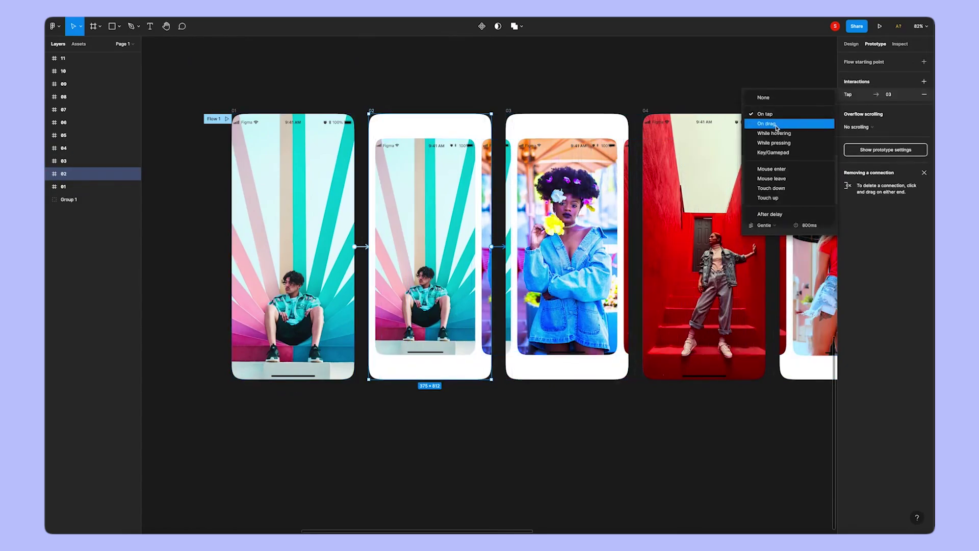
left_click(776, 124)
left_click(770, 215)
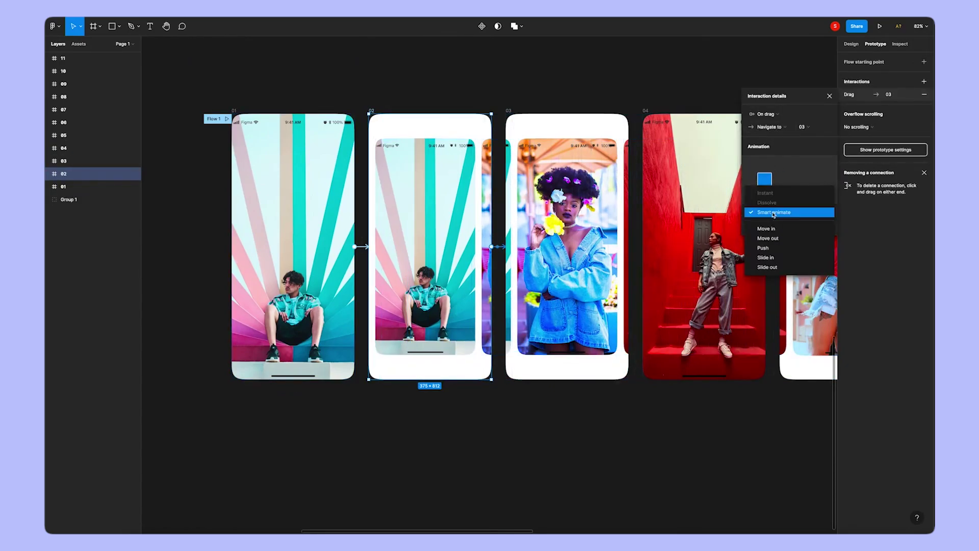
left_click(777, 215)
left_click(774, 226)
left_click(775, 227)
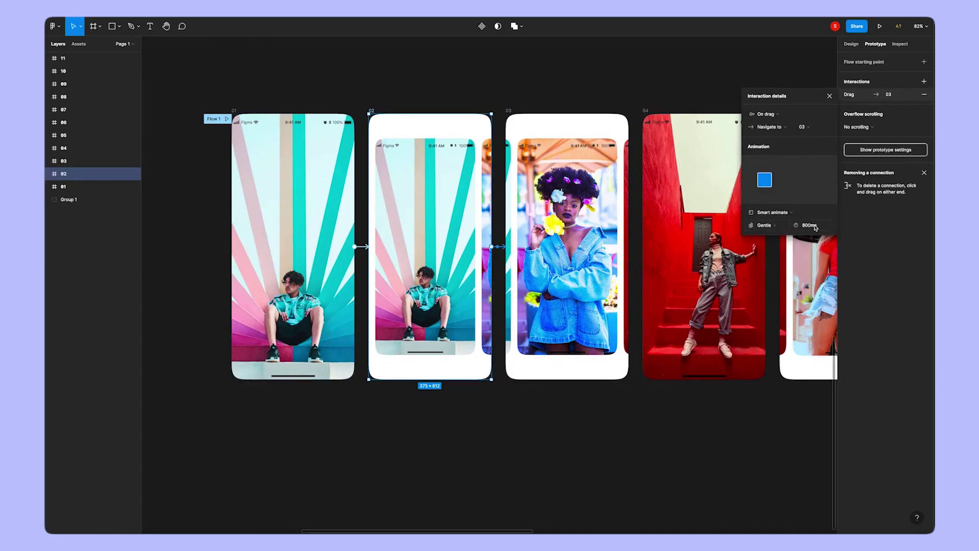
left_click(529, 104)
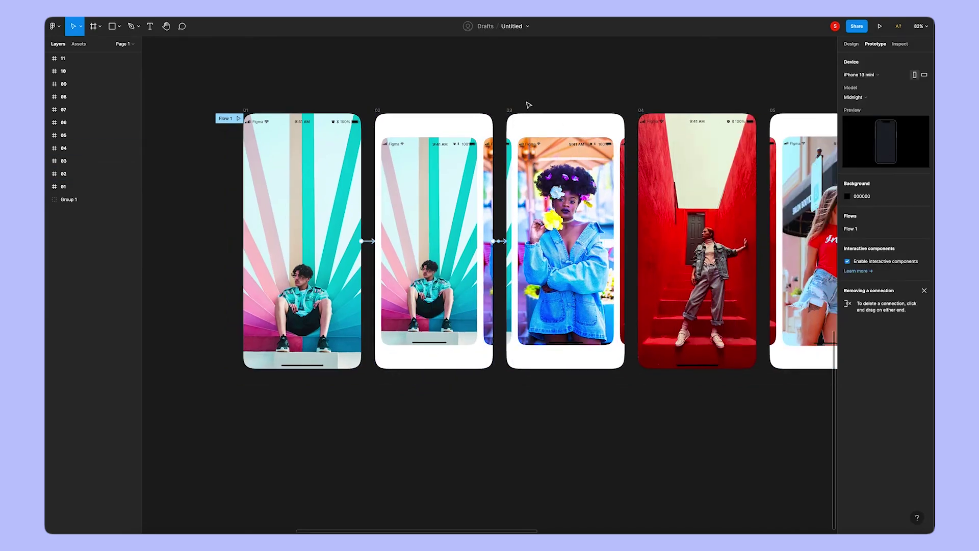
Step: Connect frame 03 to frame 04 with an On drag interaction using Smart animate
scroll(544, 98, "down", 1)
left_click(480, 116)
left_click(480, 112)
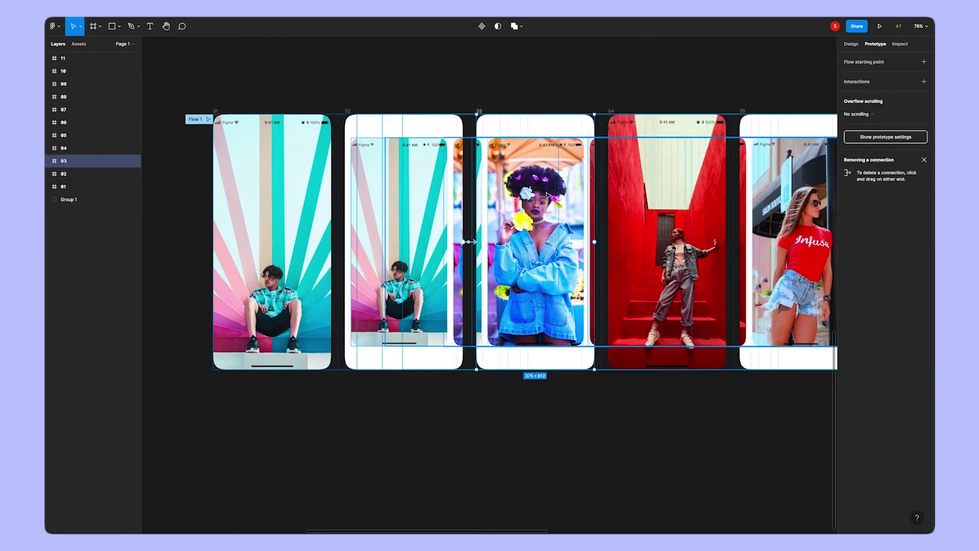
left_click_drag(594, 243, 610, 243)
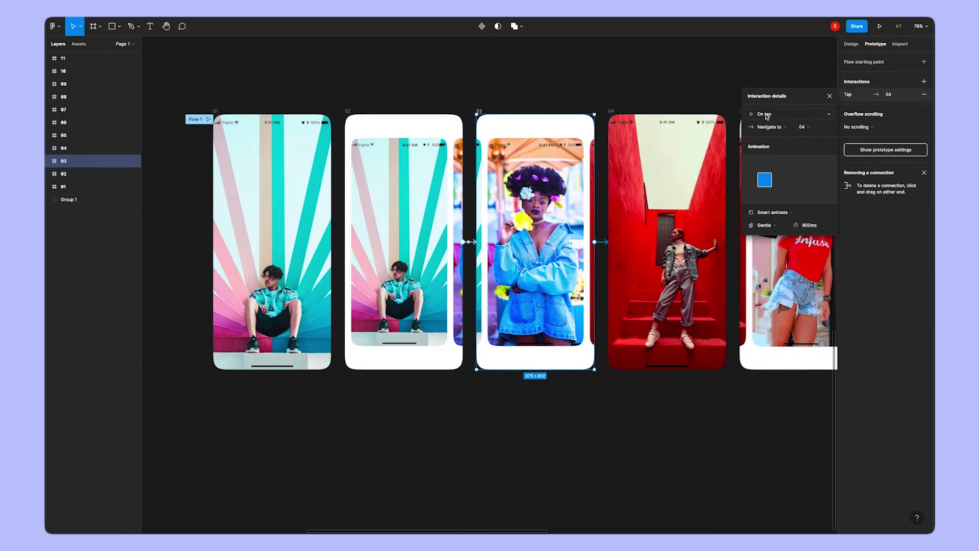
left_click(771, 115)
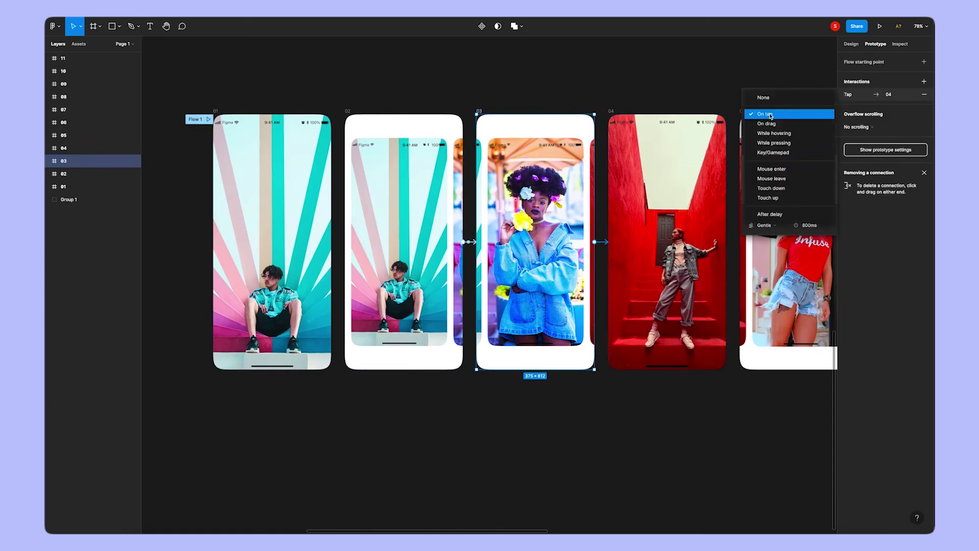
left_click(773, 121)
left_click(772, 212)
left_click(778, 214)
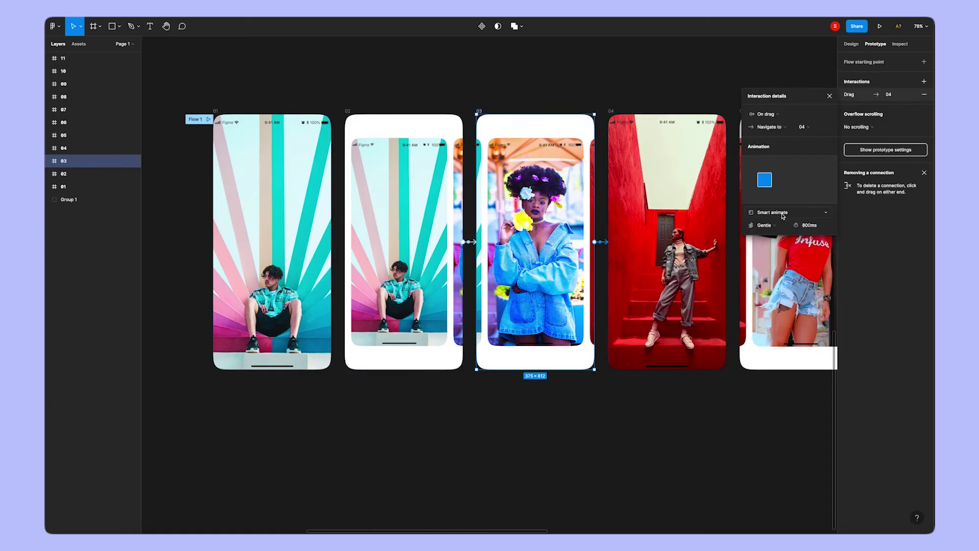
left_click(620, 389)
Step: Connect frame 04 to frame 05 with an On tap interaction
scroll(708, 378, "down", 1)
scroll(708, 378, "right", 5)
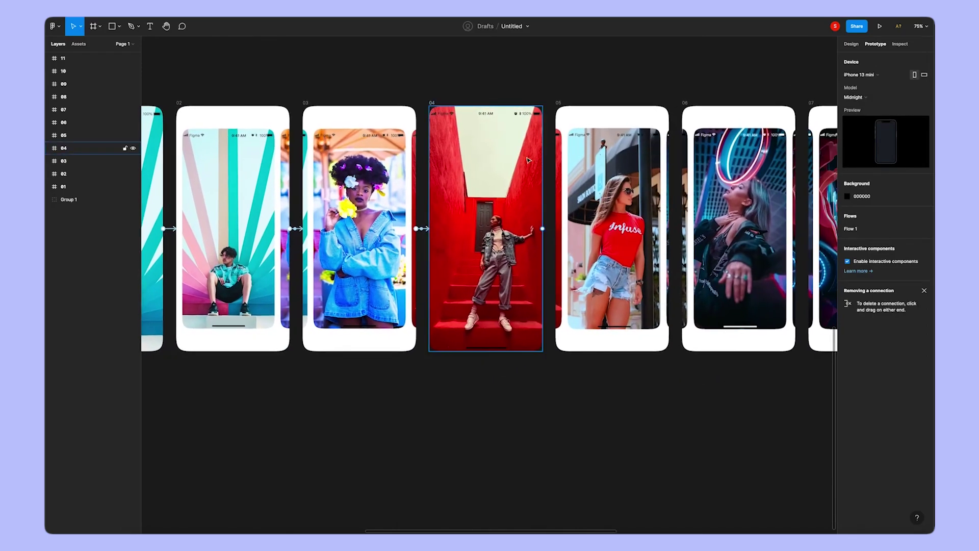
left_click(435, 104)
left_click_drag(543, 229, 568, 231)
left_click(788, 117)
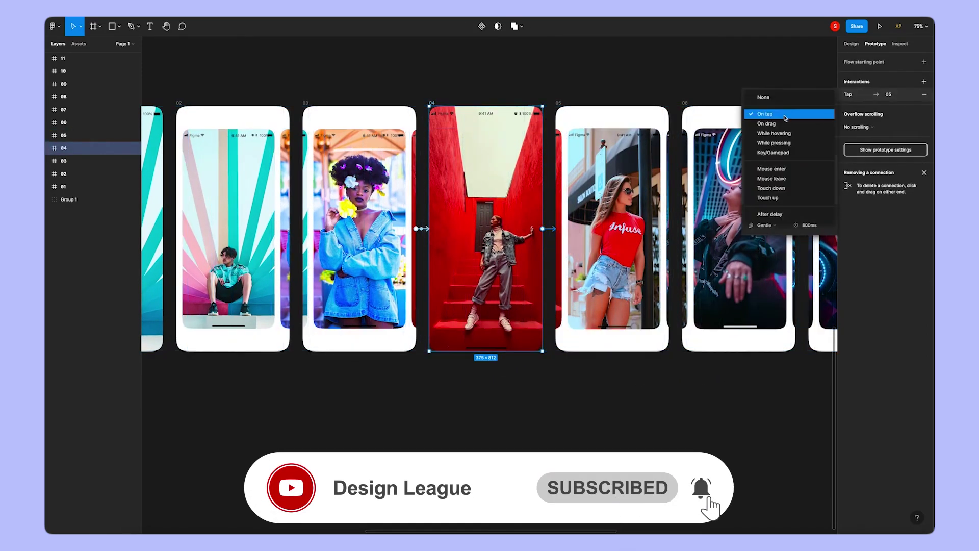
left_click(784, 115)
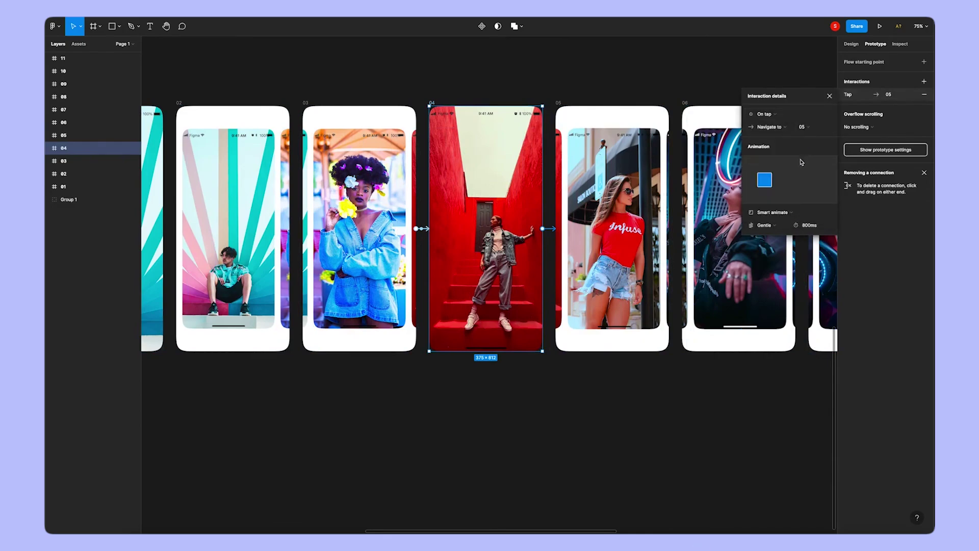
left_click(592, 385)
Step: Open the interaction details of the connection from frame 04 to frame 05
scroll(488, 326, "down", 1)
scroll(488, 327, "right", 3)
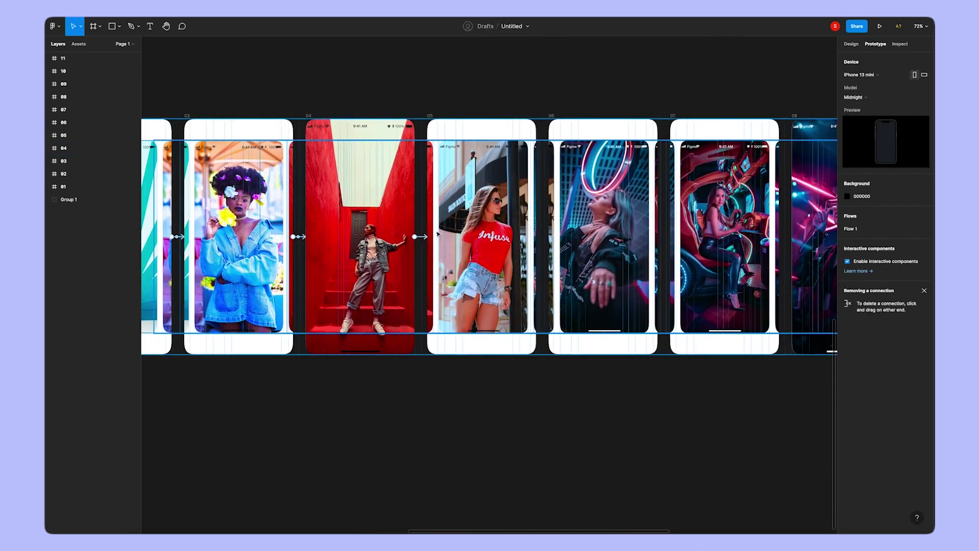
left_click(422, 237)
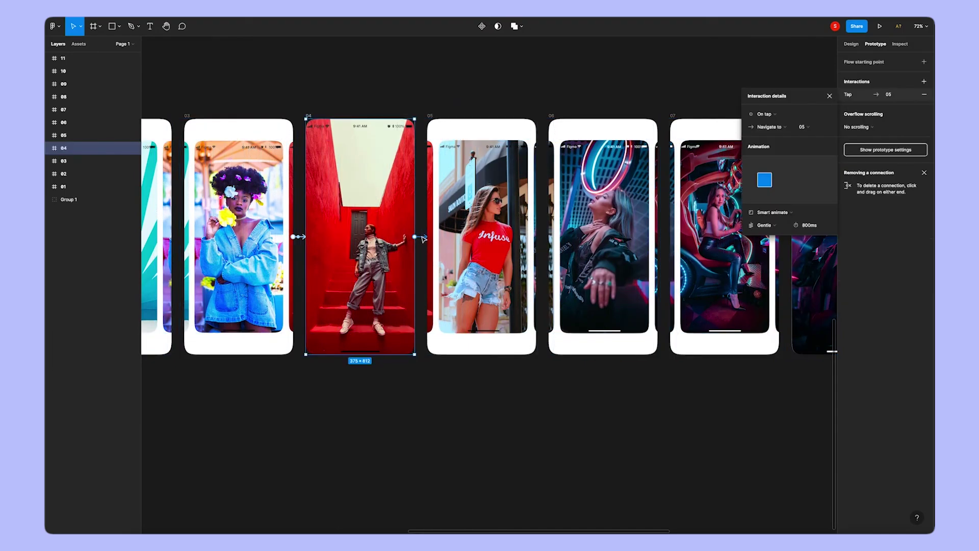
Step: Connect frame 05 to frame 06 with an On drag interaction using Smart animate and Gentle easing
left_click(455, 102)
left_click(432, 118)
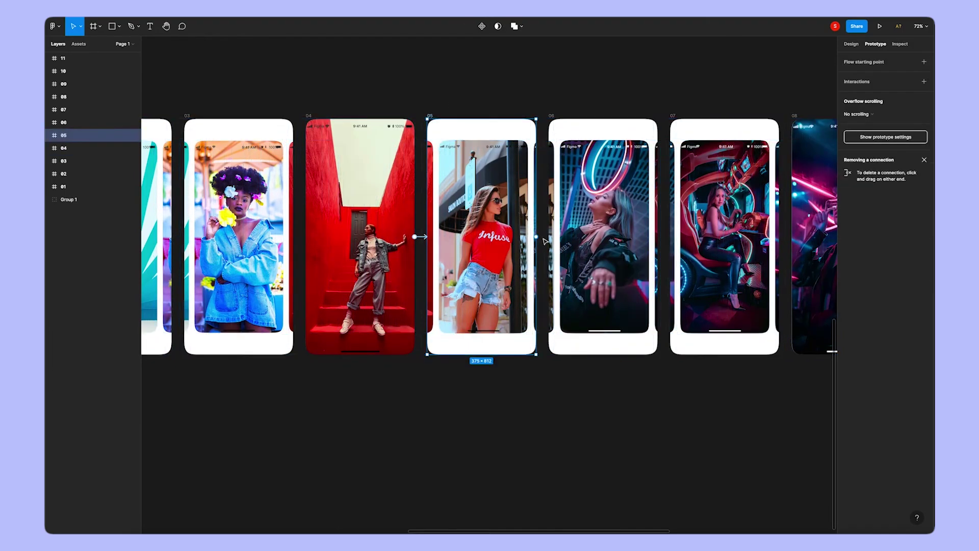
left_click_drag(536, 237, 576, 241)
left_click(764, 114)
left_click(770, 130)
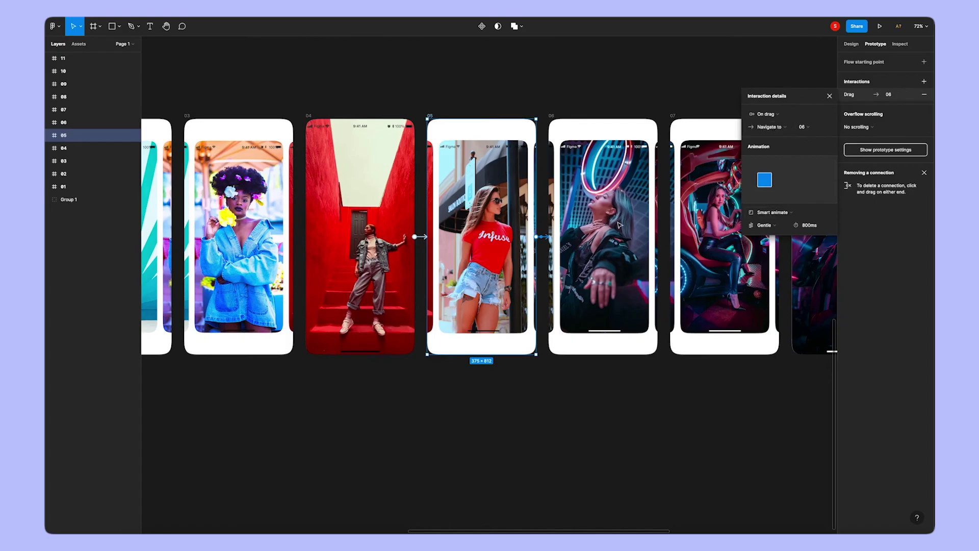
left_click(618, 107)
Step: Connect frame 06 to frame 07 with an On drag interaction using Smart animate
left_click_drag(619, 108, 480, 109)
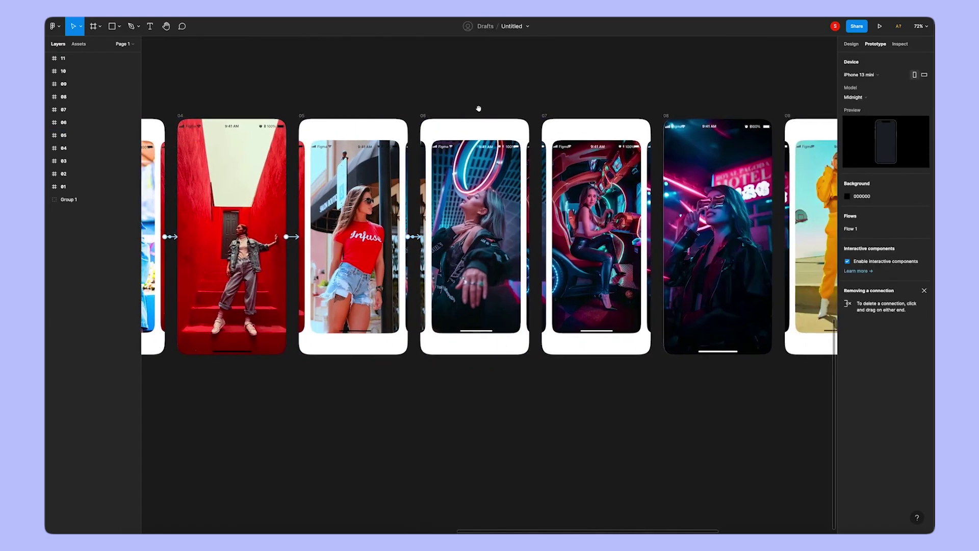
left_click(424, 119)
left_click_drag(529, 237, 556, 243)
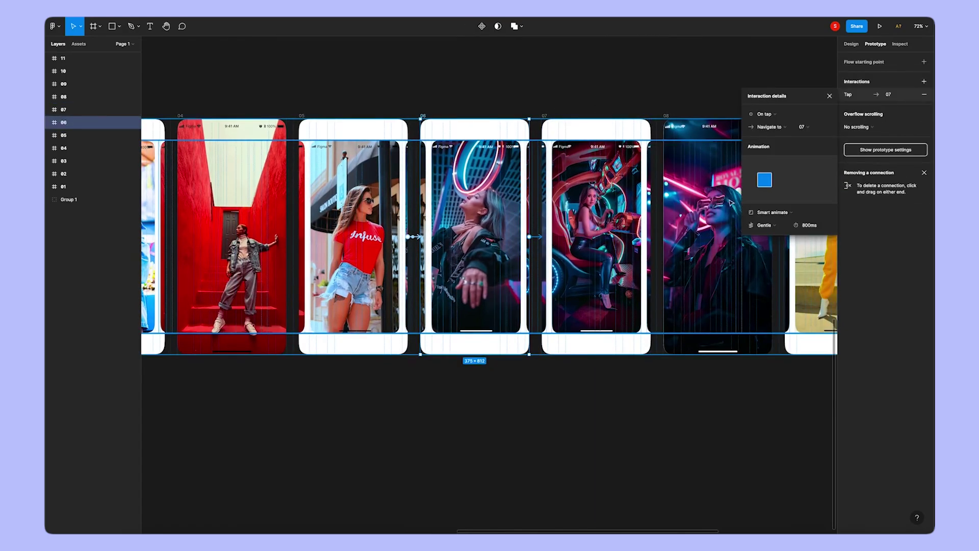
left_click(776, 114)
left_click(770, 130)
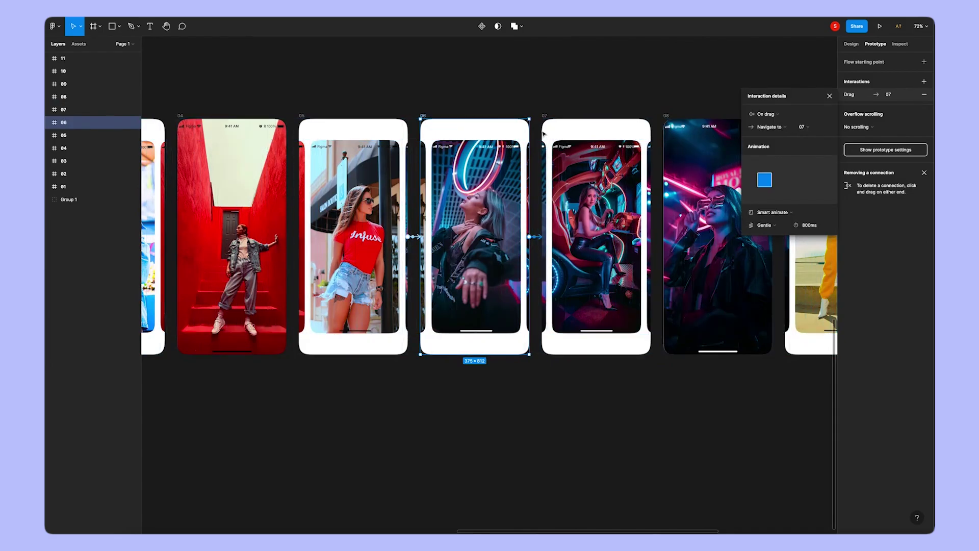
left_click(601, 92)
Step: Connect frame 07 to frame 08 with an On drag interaction
left_click_drag(601, 92, 519, 99)
left_click(441, 123)
left_click(441, 120)
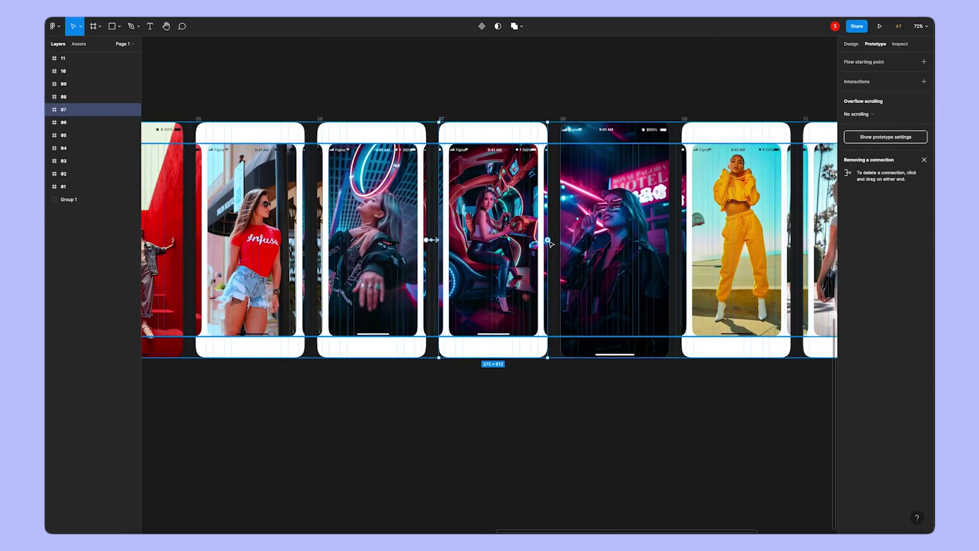
left_click_drag(548, 240, 591, 245)
left_click(766, 117)
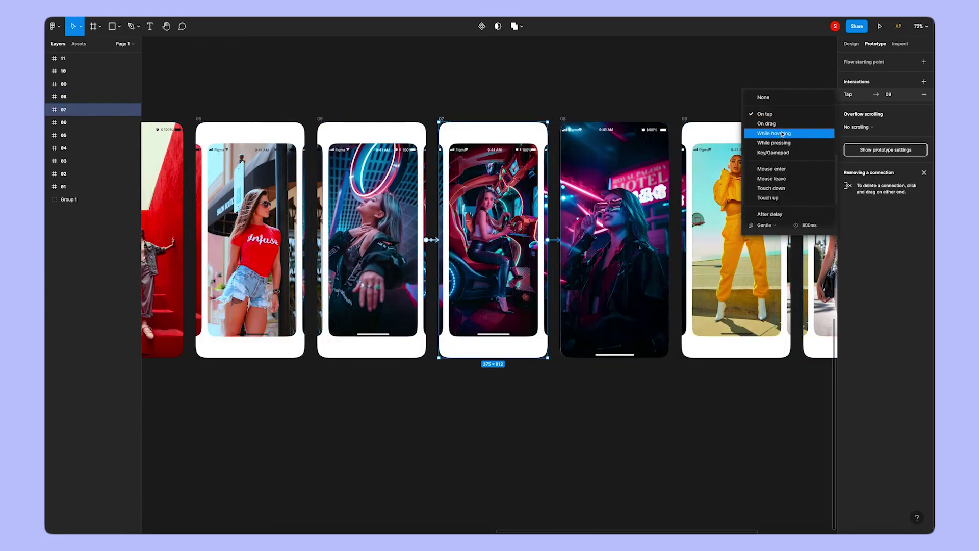
left_click(768, 129)
left_click(637, 101)
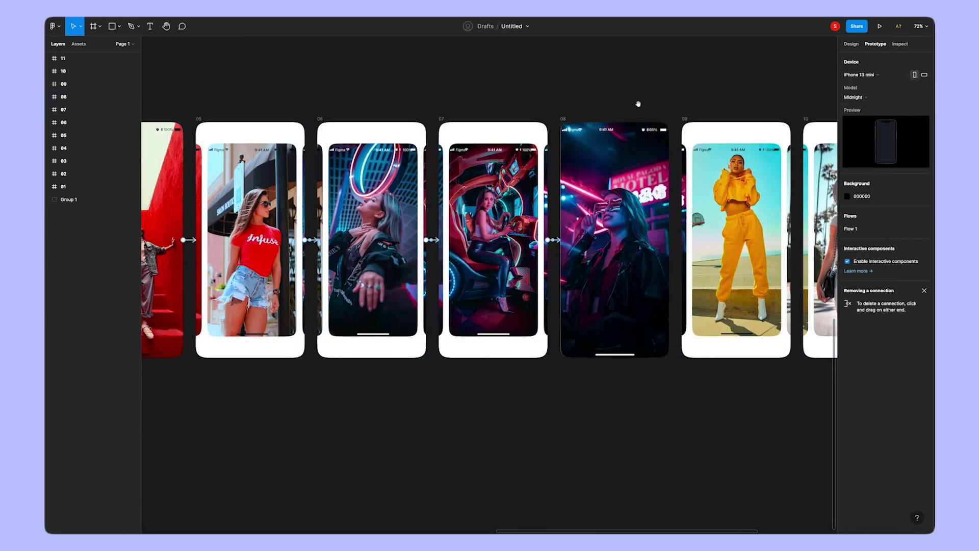
Step: Connect frame 08 to frame 09 with an On tap interaction using Smart animate and Gentle easing
scroll(535, 107, "right", 5)
left_click(421, 119)
left_click(421, 119)
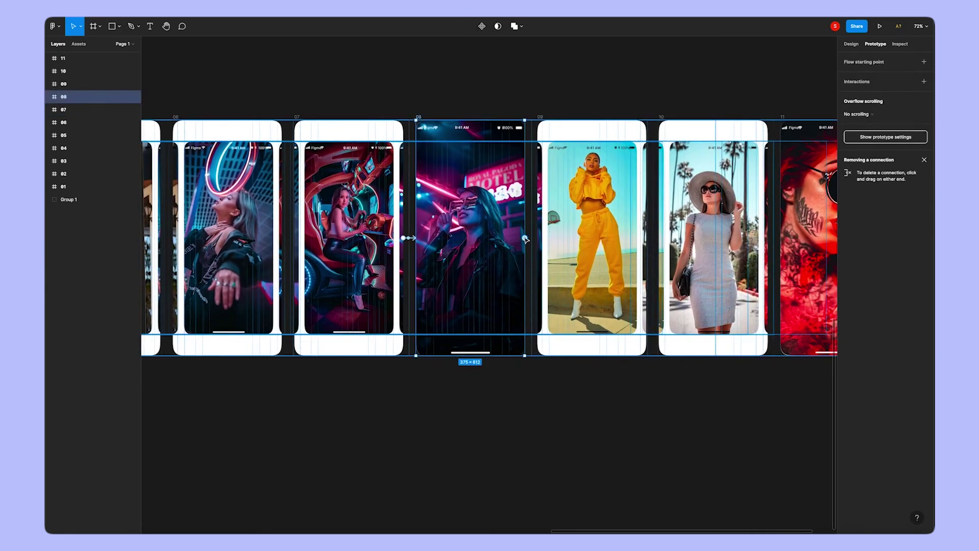
left_click_drag(525, 238, 591, 237)
left_click(764, 114)
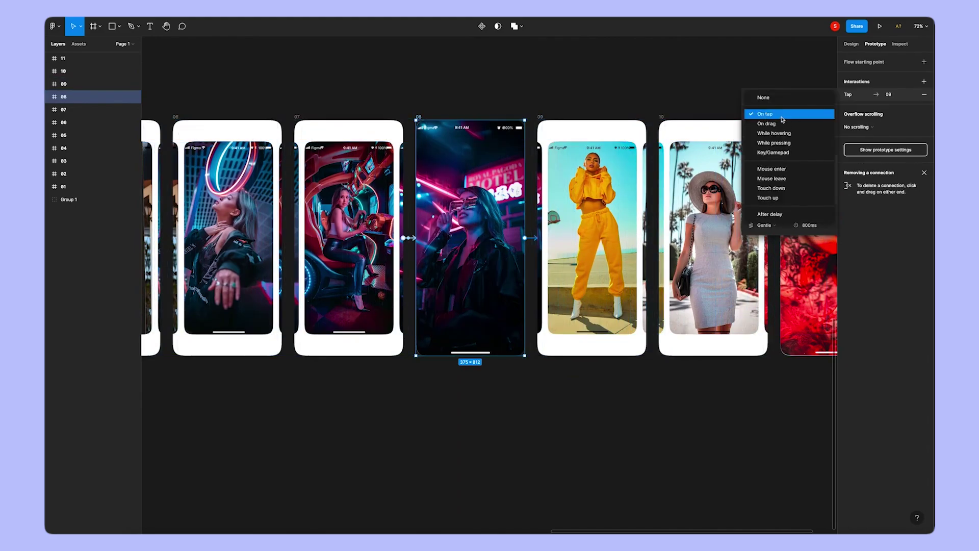
left_click(780, 119)
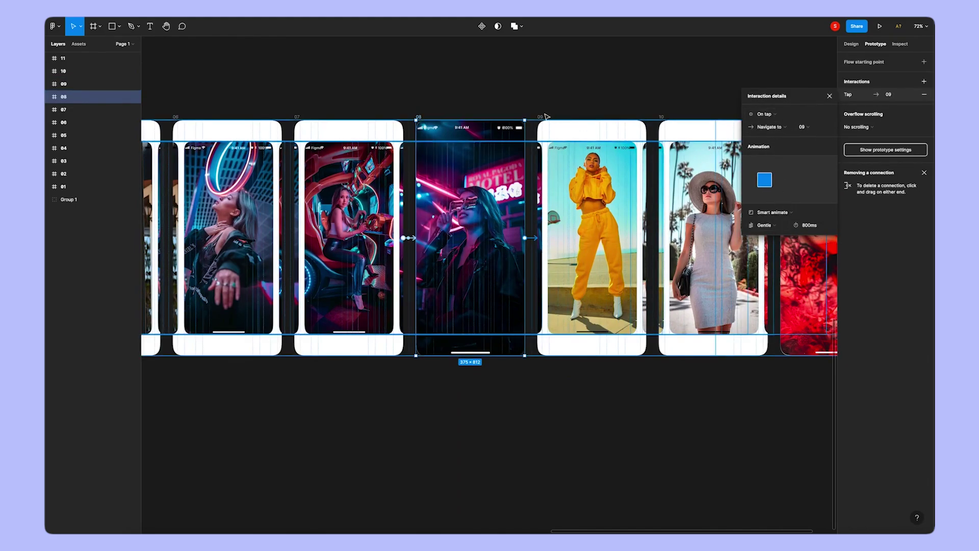
left_click(587, 115)
Step: Connect frame 09 to frame 10 with an On drag interaction using Smart animate
scroll(587, 115, "right", 5)
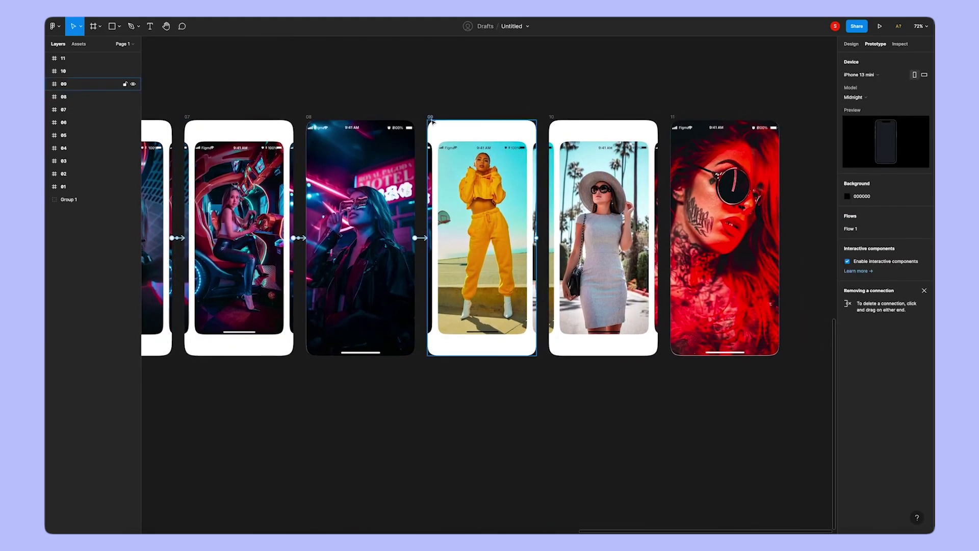
left_click(430, 117)
left_click_drag(536, 237, 602, 235)
left_click(763, 115)
left_click(772, 124)
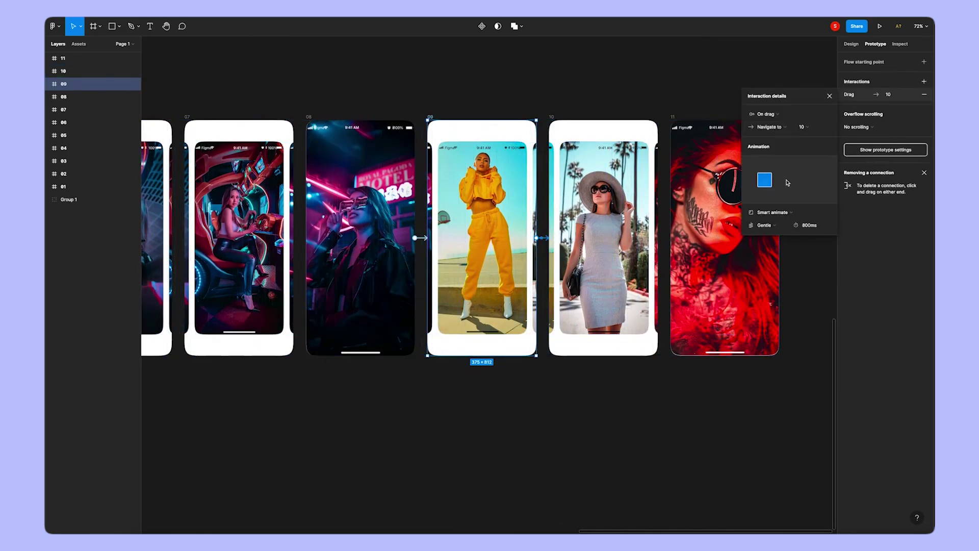
left_click(586, 96)
Step: Connect frame 10 to frame 11 with an On drag interaction
scroll(517, 115, "right", 3)
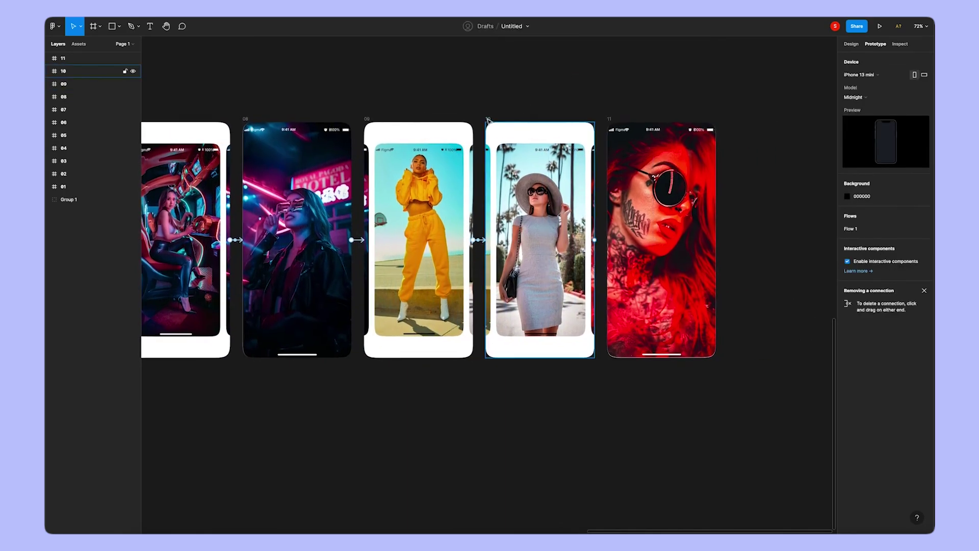
left_click(581, 204)
left_click_drag(594, 240, 626, 243)
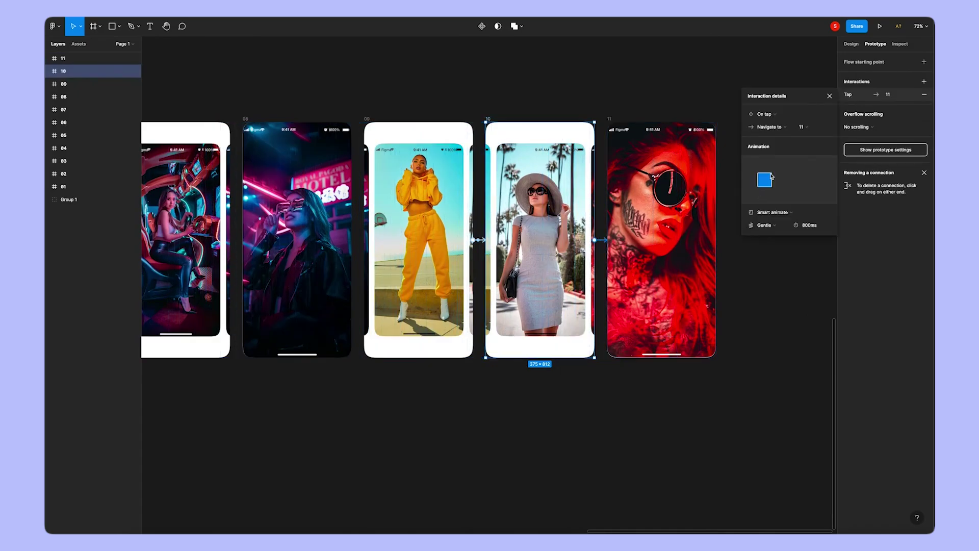
left_click(776, 115)
left_click(775, 125)
left_click(633, 116)
Step: Loop the last frame 11 back to frame 01 with an On tap interaction using Smart animate
left_click(610, 119)
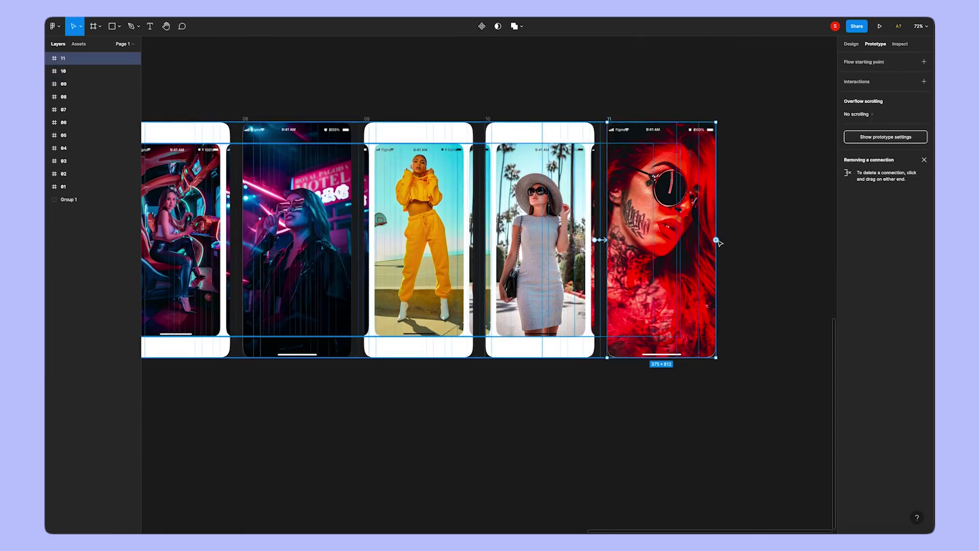
scroll(732, 251, "down", 5)
left_click_drag(731, 242, 301, 223)
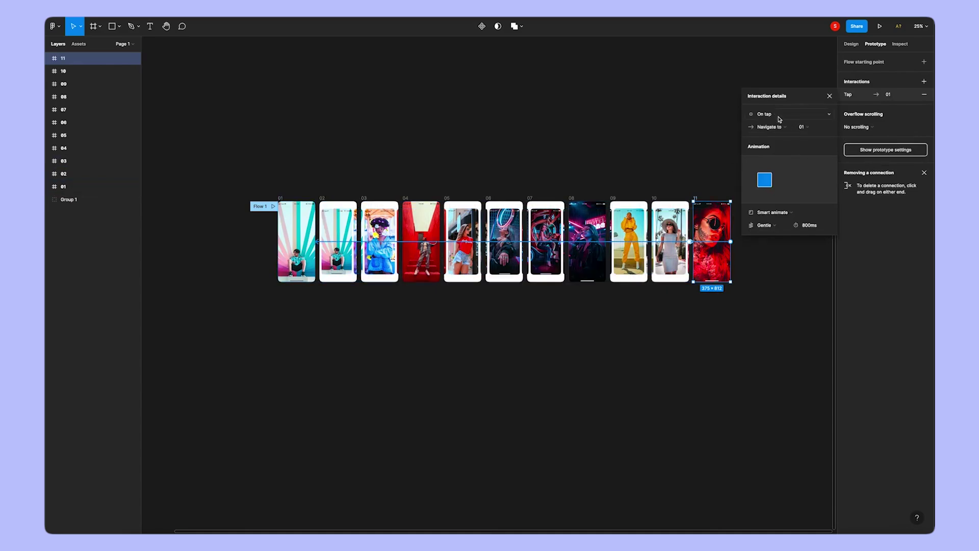
left_click(829, 96)
left_click(624, 123)
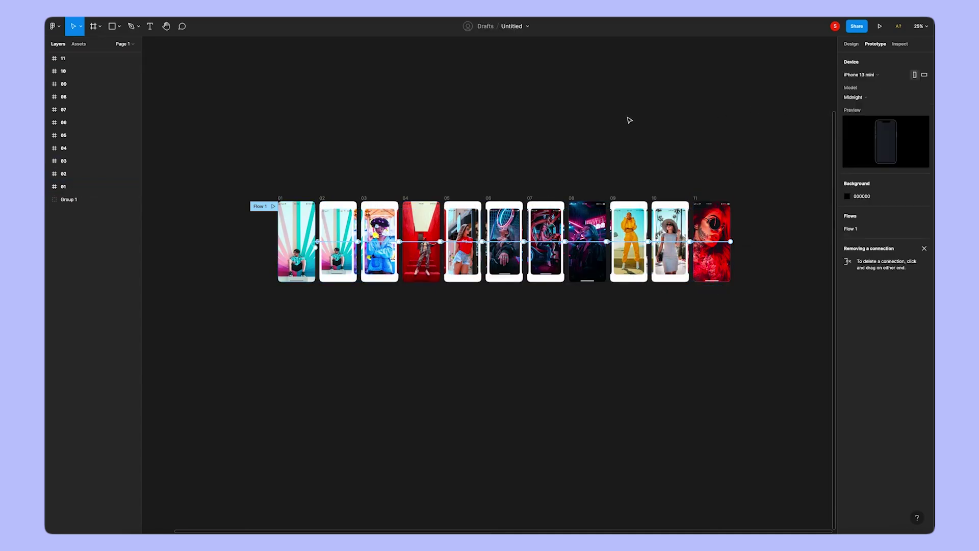
Step: Run the Flow 1 prototype and test the tap on the first image and the swipe between the following images
scroll(329, 215, "up", 3)
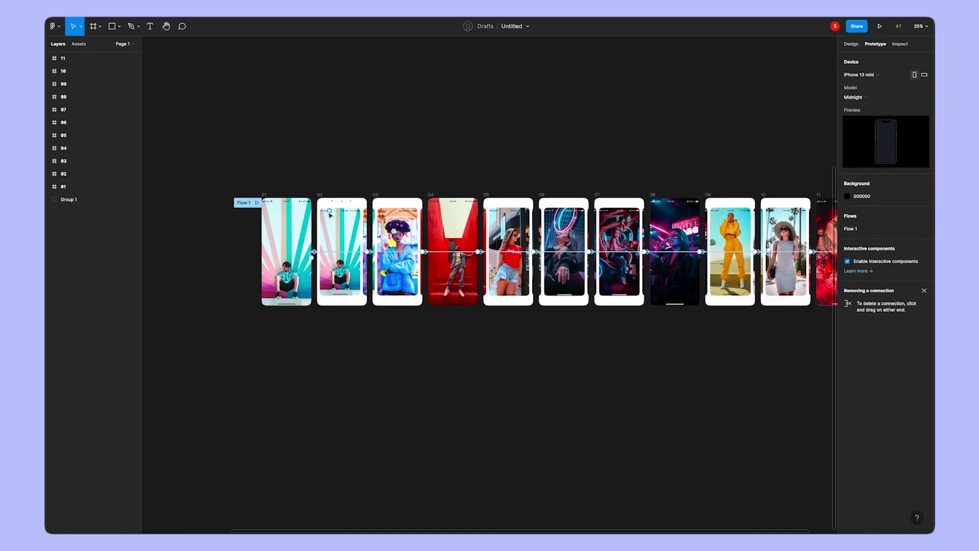
left_click(257, 202)
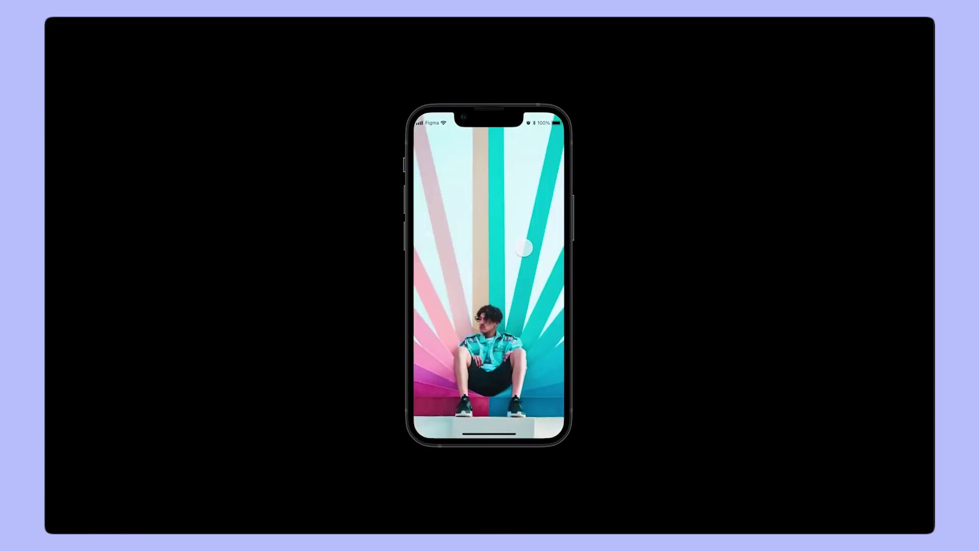
left_click(524, 247)
left_click_drag(541, 270, 499, 264)
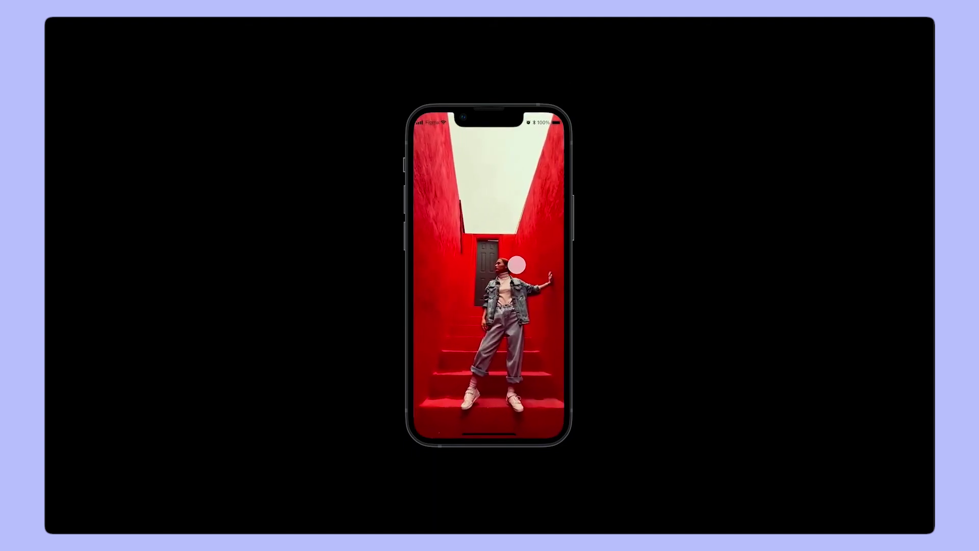